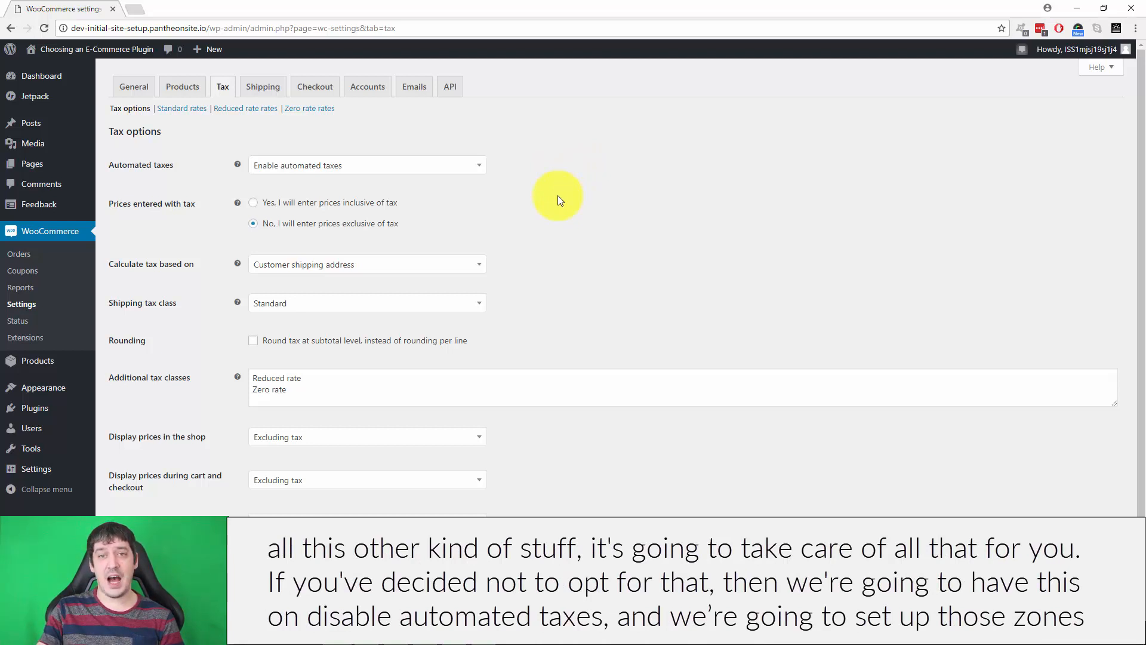
Review the available options for automated taxes without changing the selection
{"action": "left_click", "coordinate": [402, 165]}
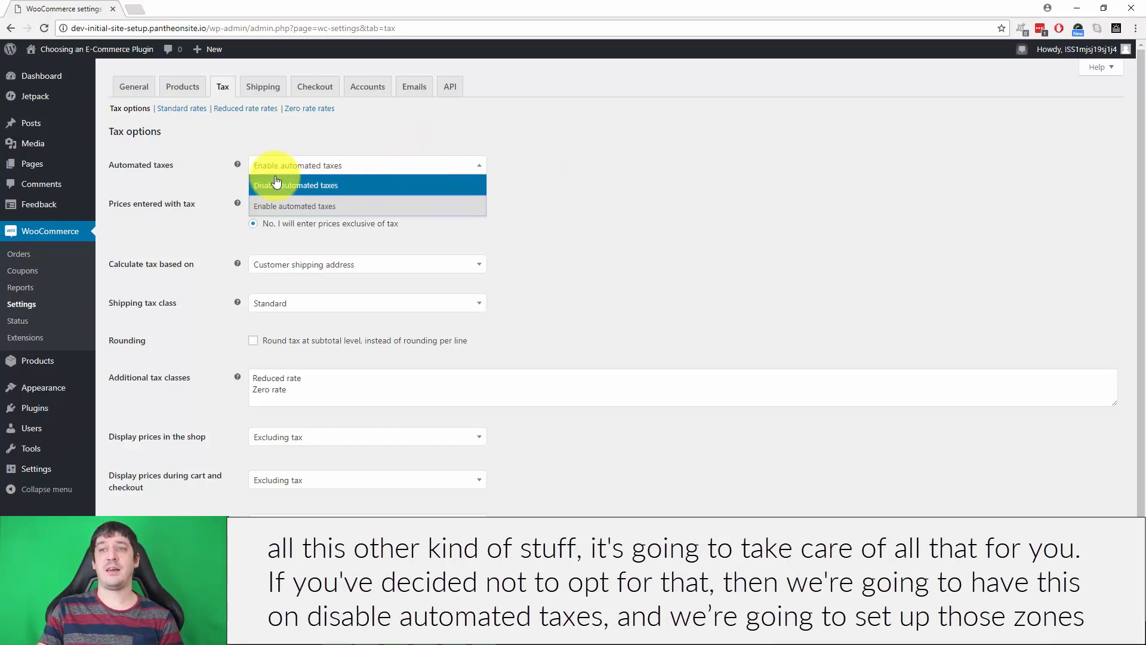
{"action": "left_click", "coordinate": [651, 182]}
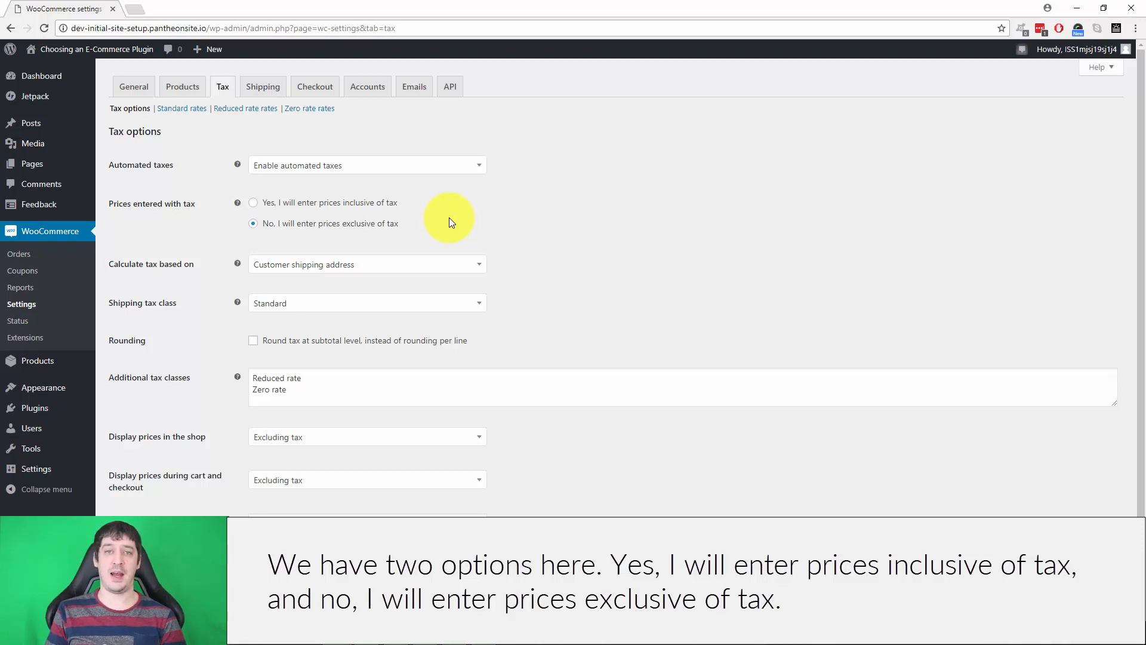
Try the inclusive option for prices entered with tax and return the setting to prices exclusive of tax
{"action": "left_click", "coordinate": [253, 224]}
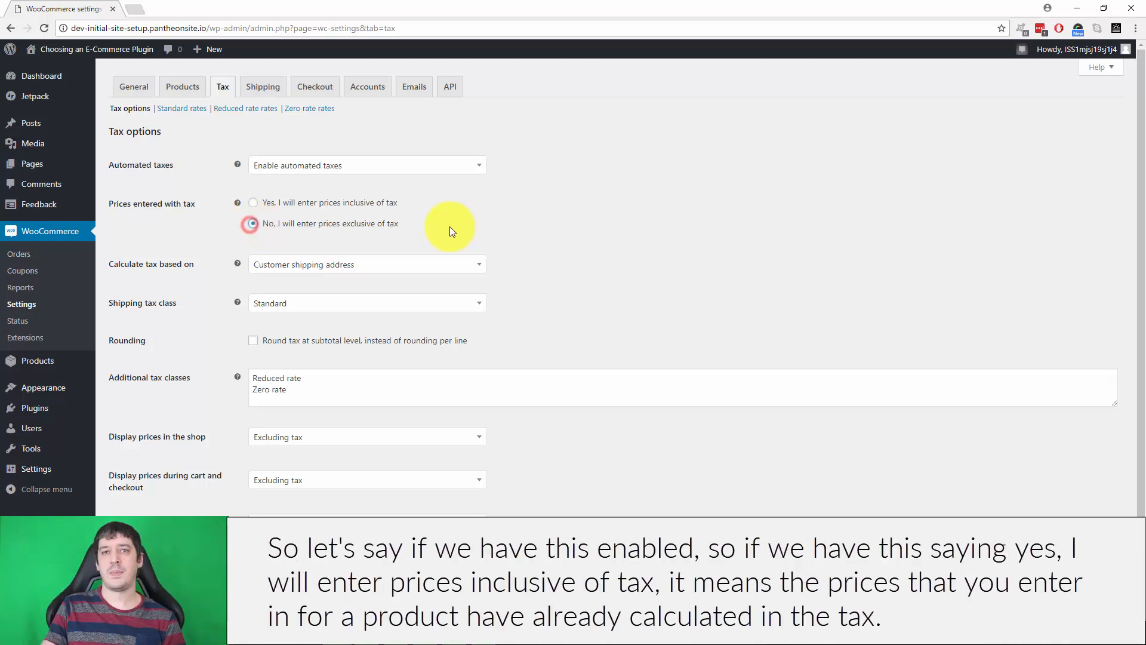
{"action": "left_click", "coordinate": [253, 202]}
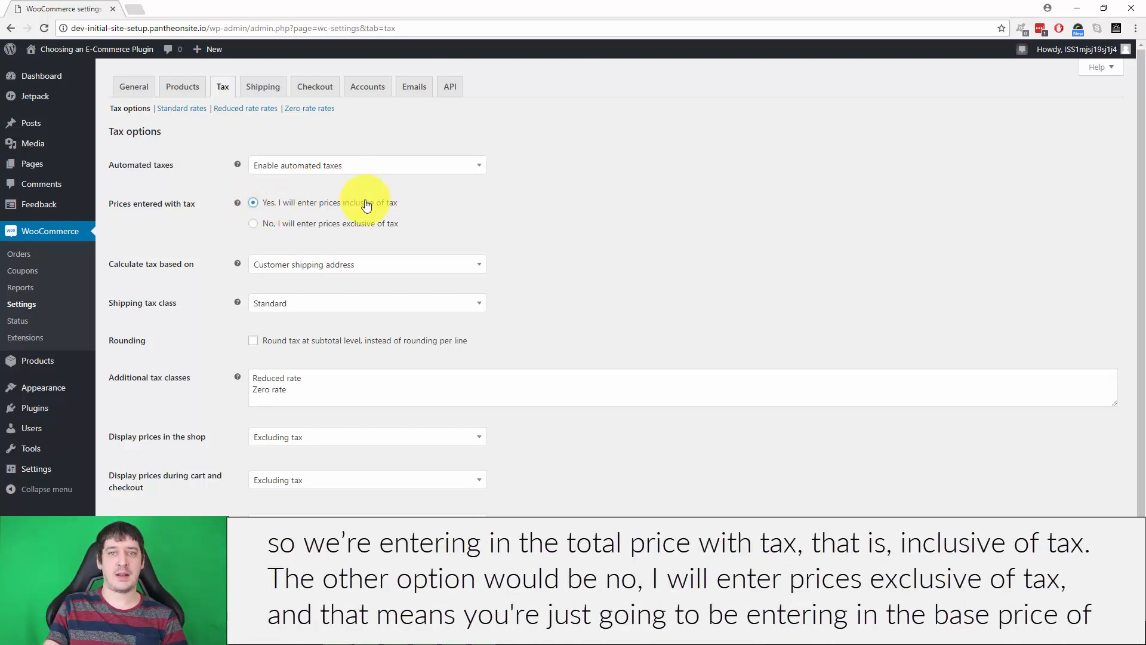
{"action": "left_click", "coordinate": [260, 226]}
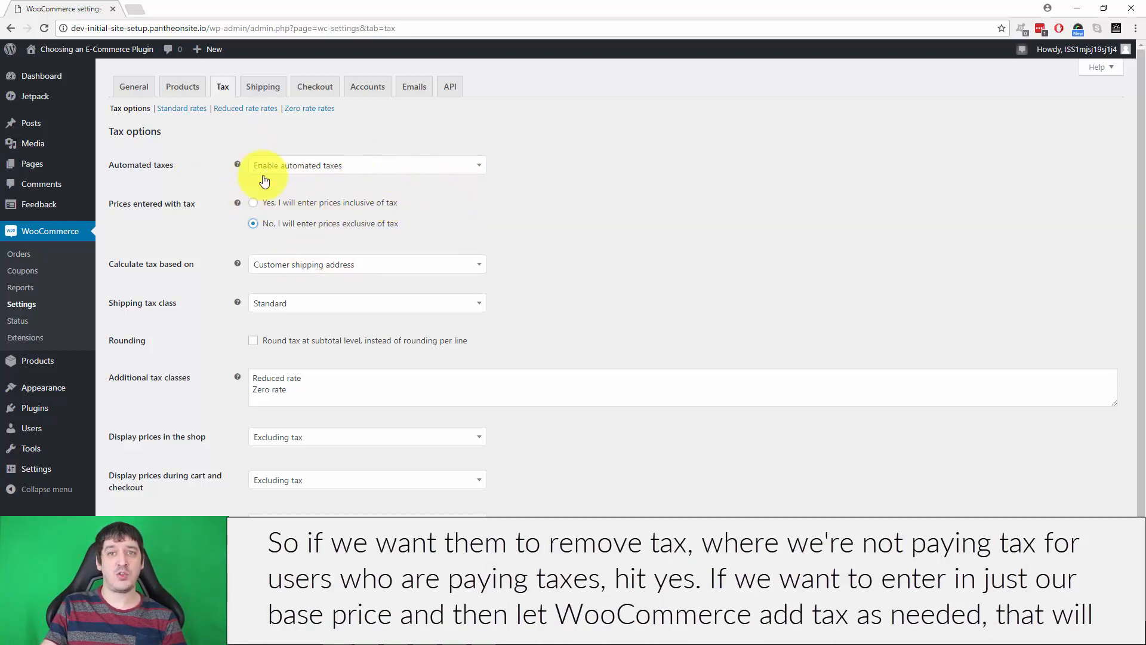
{"action": "left_click", "coordinate": [256, 203]}
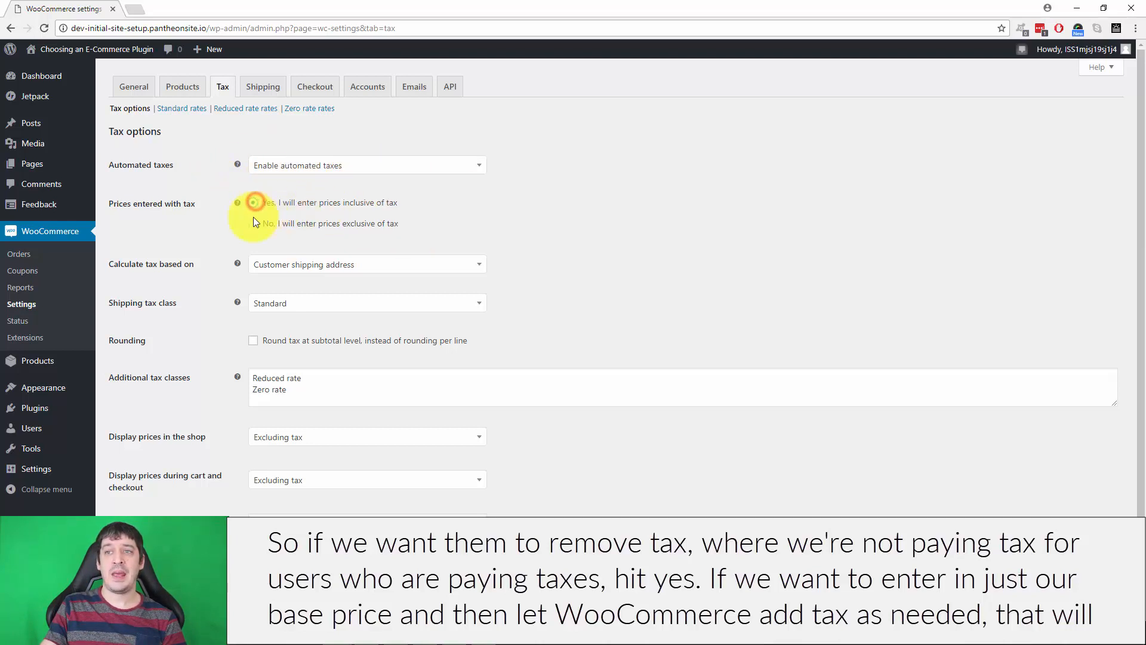
{"action": "left_click", "coordinate": [254, 225]}
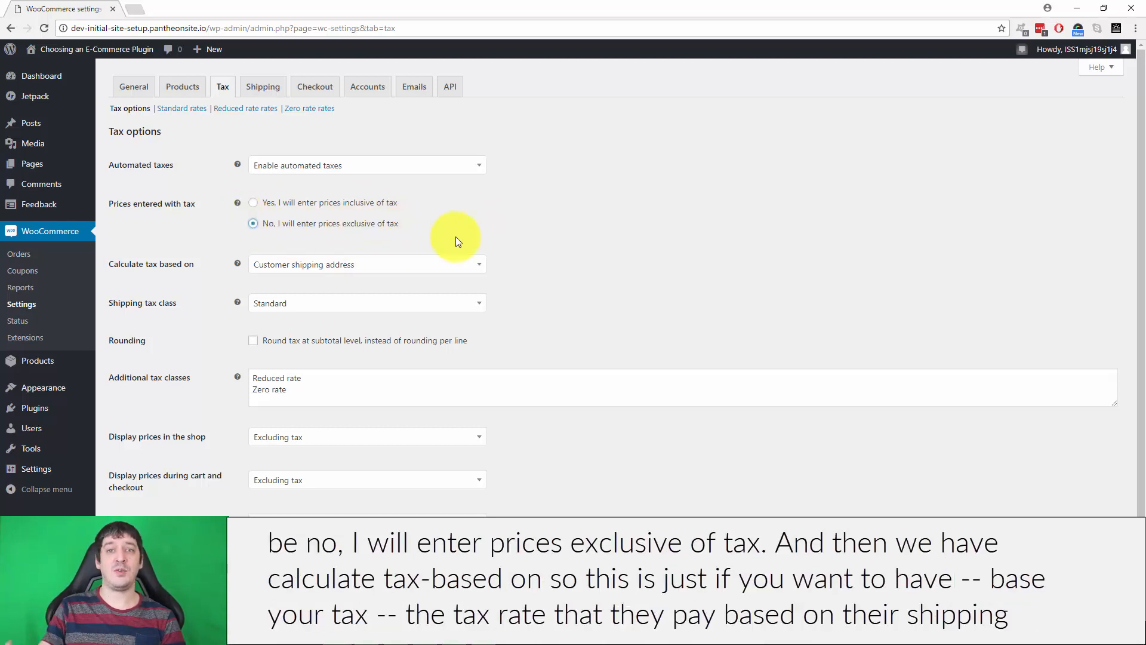
Keep tax calculation based on the customer shipping address and review the shipping tax class options
{"action": "scroll", "coordinate": [668, 287], "scroll_direction": "down", "scroll_amount": 1}
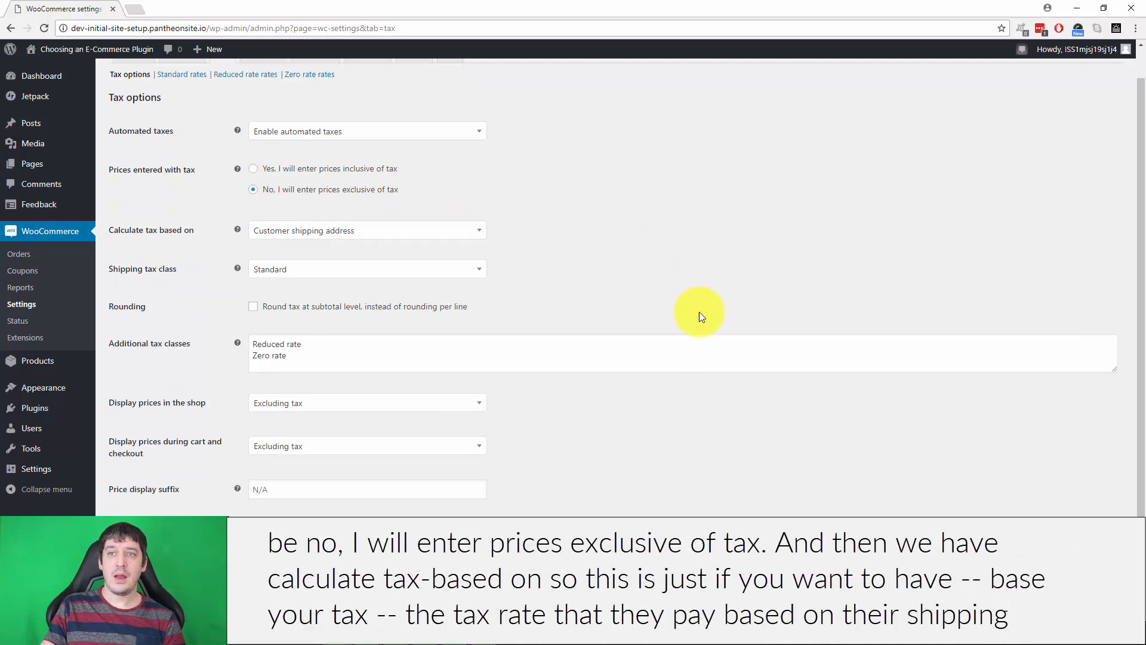
{"action": "left_click", "coordinate": [385, 204]}
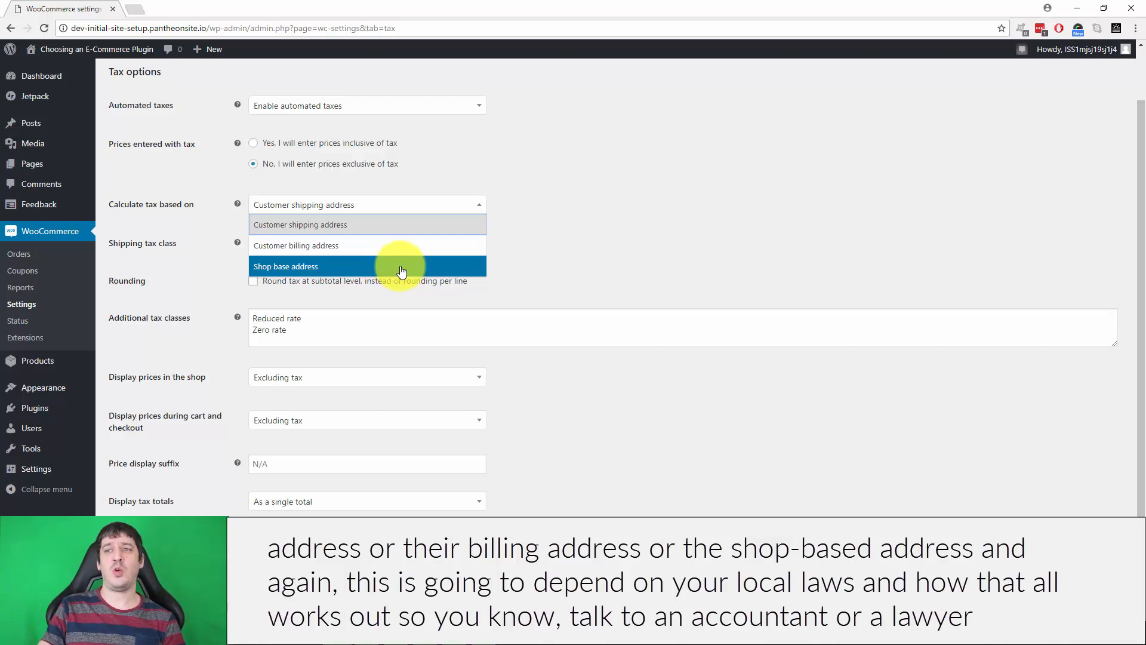
{"action": "left_click", "coordinate": [375, 224]}
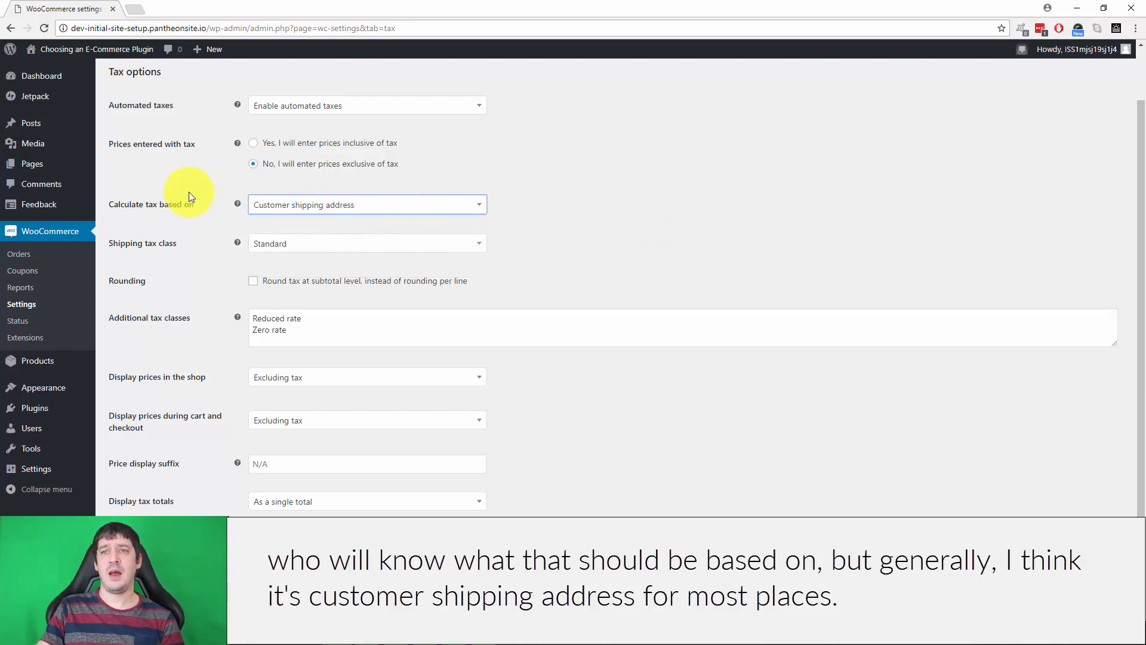
{"action": "left_click", "coordinate": [391, 248]}
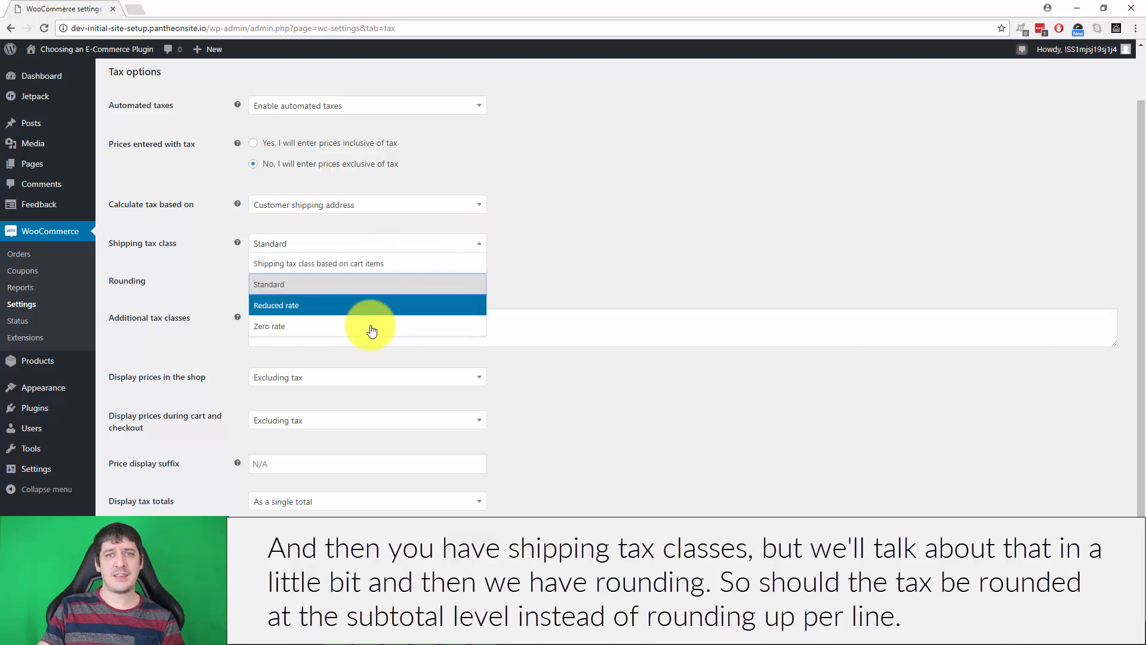
{"action": "left_click", "coordinate": [647, 219]}
{"action": "scroll", "coordinate": [643, 216], "scroll_direction": "down", "scroll_amount": 1}
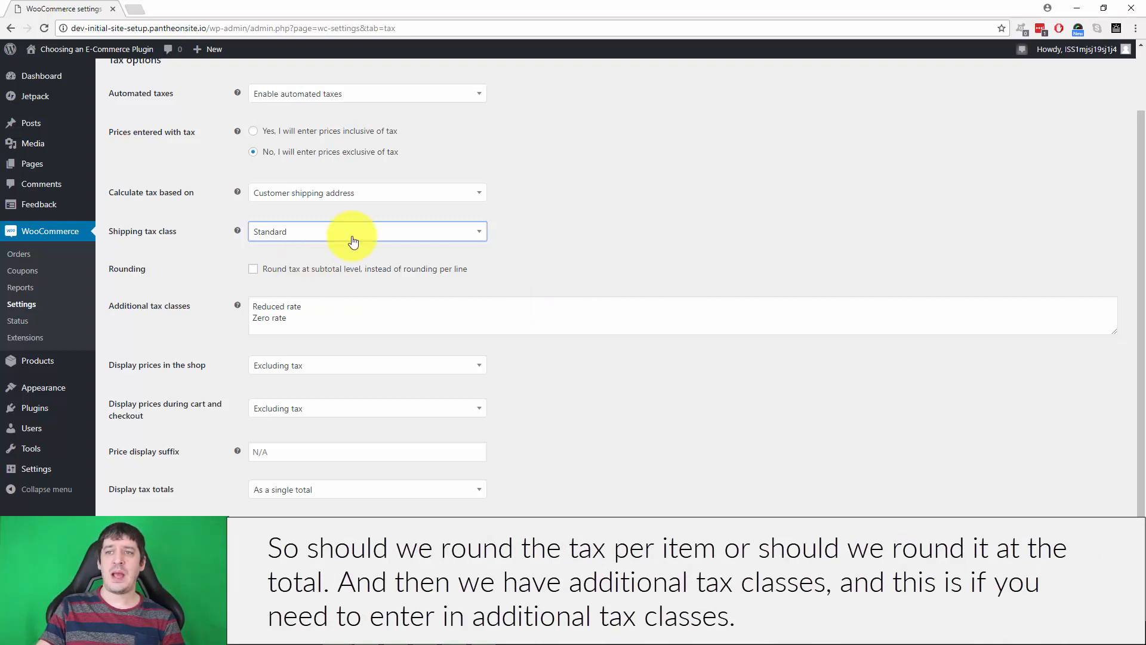
Try starting a new line in the additional tax classes list and remove it again
{"action": "left_click", "coordinate": [326, 318]}
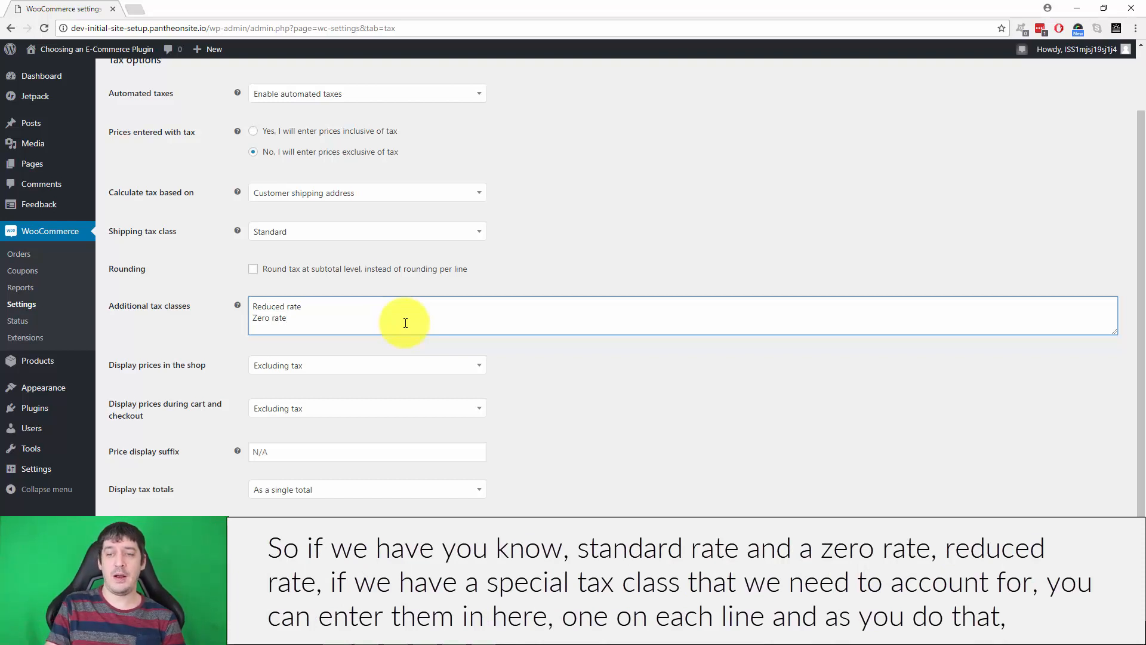
{"action": "key", "text": "Return"}
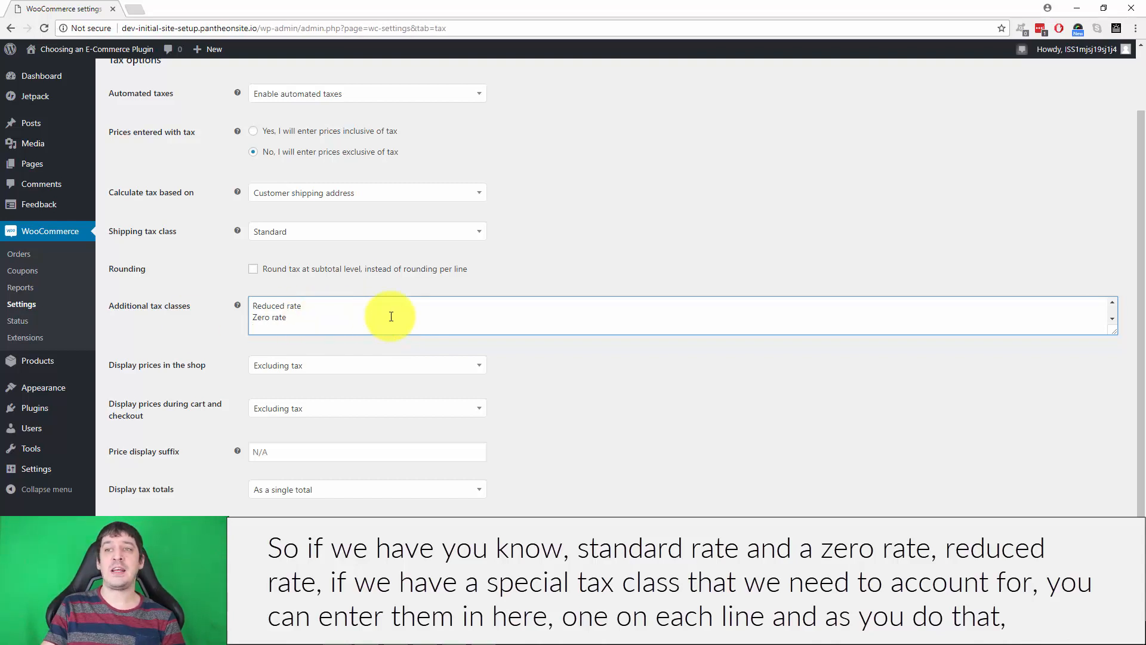
{"action": "key", "text": "BackSpace"}
{"action": "scroll", "coordinate": [280, 361], "scroll_direction": "up", "scroll_amount": 2}
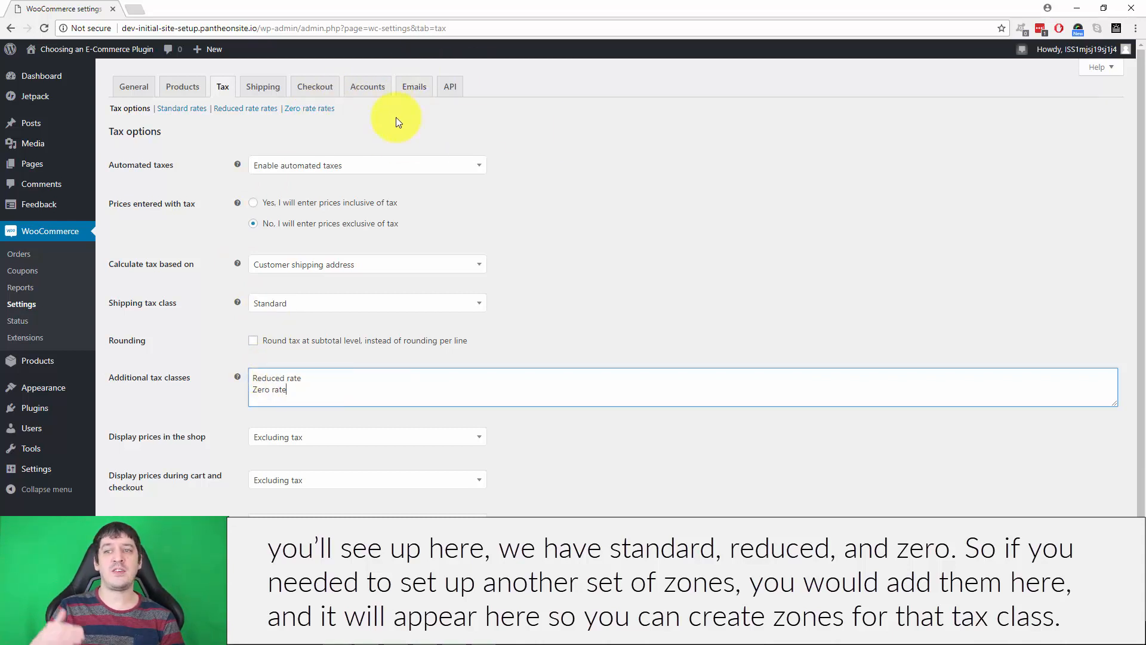
Disable automated taxes and save the tax options
{"action": "scroll", "coordinate": [603, 418], "scroll_direction": "down", "scroll_amount": 1}
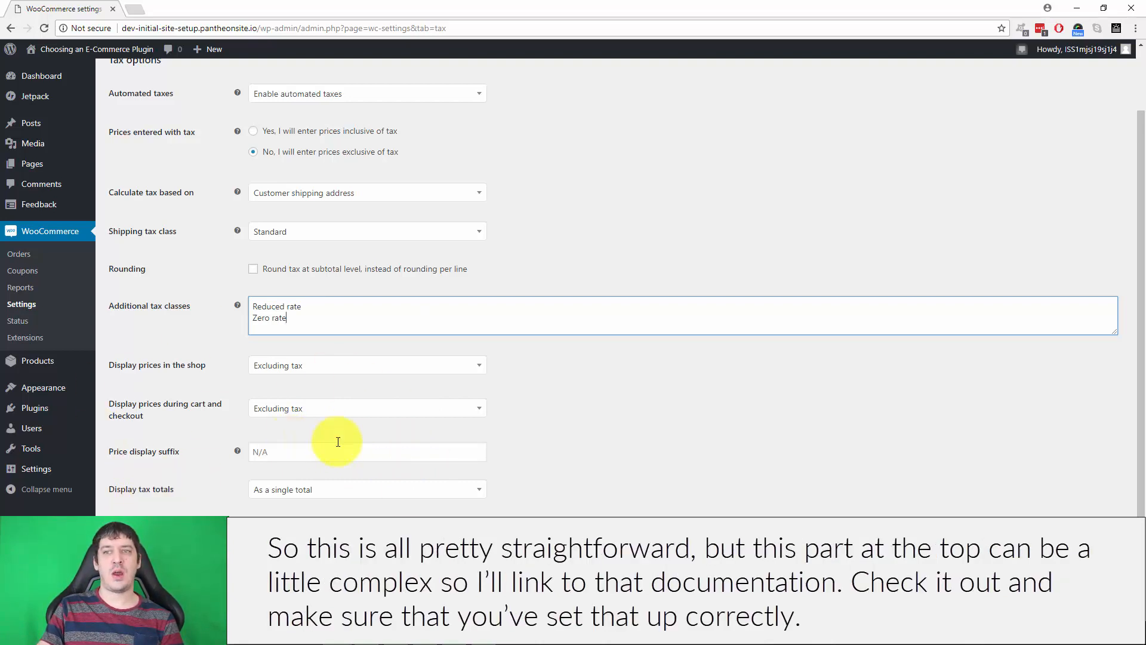
{"action": "scroll", "coordinate": [430, 428], "scroll_direction": "up", "scroll_amount": 2}
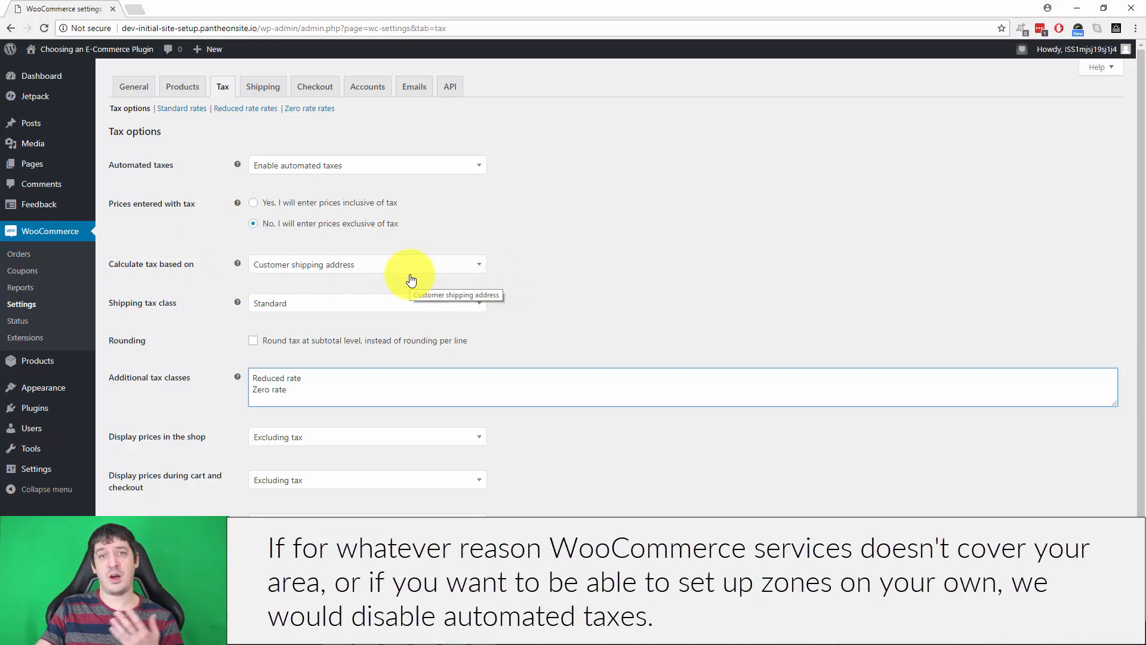
{"action": "left_click", "coordinate": [358, 166]}
{"action": "left_click", "coordinate": [320, 186]}
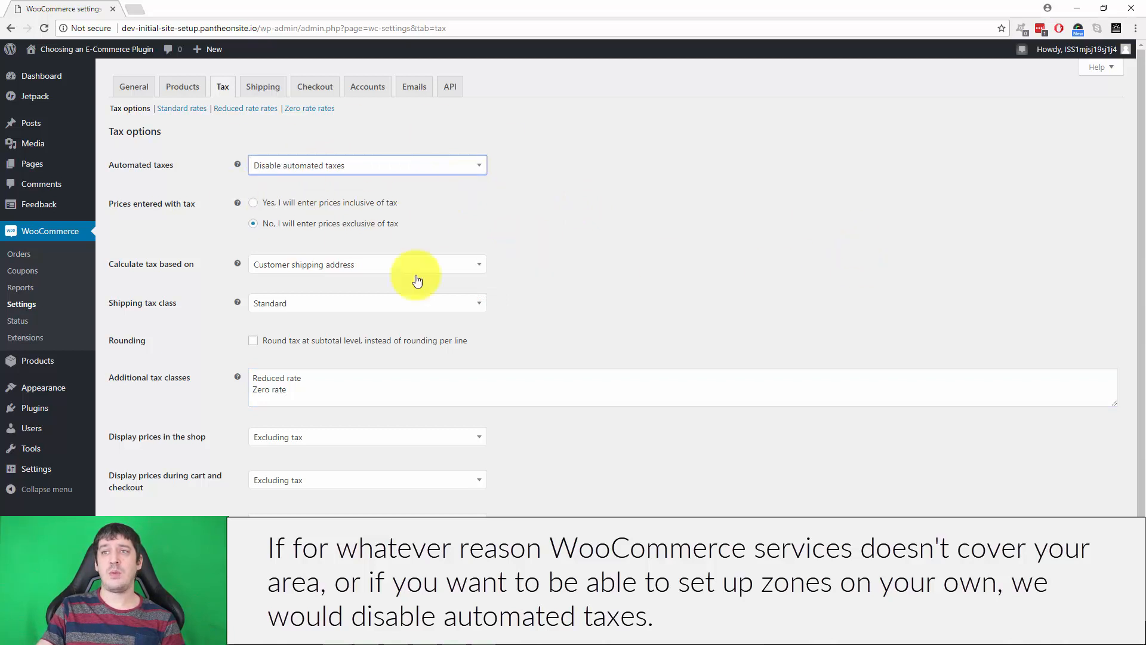
{"action": "scroll", "coordinate": [576, 488], "scroll_direction": "down", "scroll_amount": 1}
{"action": "left_click", "coordinate": [251, 512]}
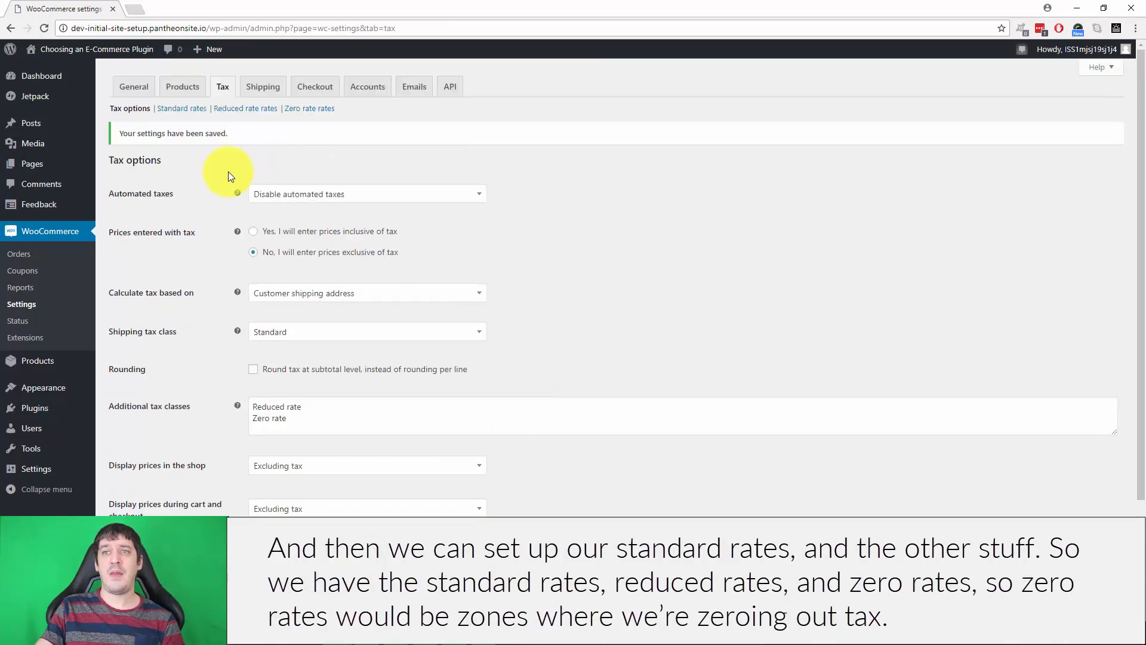
Open the standard tax rates and insert a new rate row
{"action": "left_click", "coordinate": [182, 108]}
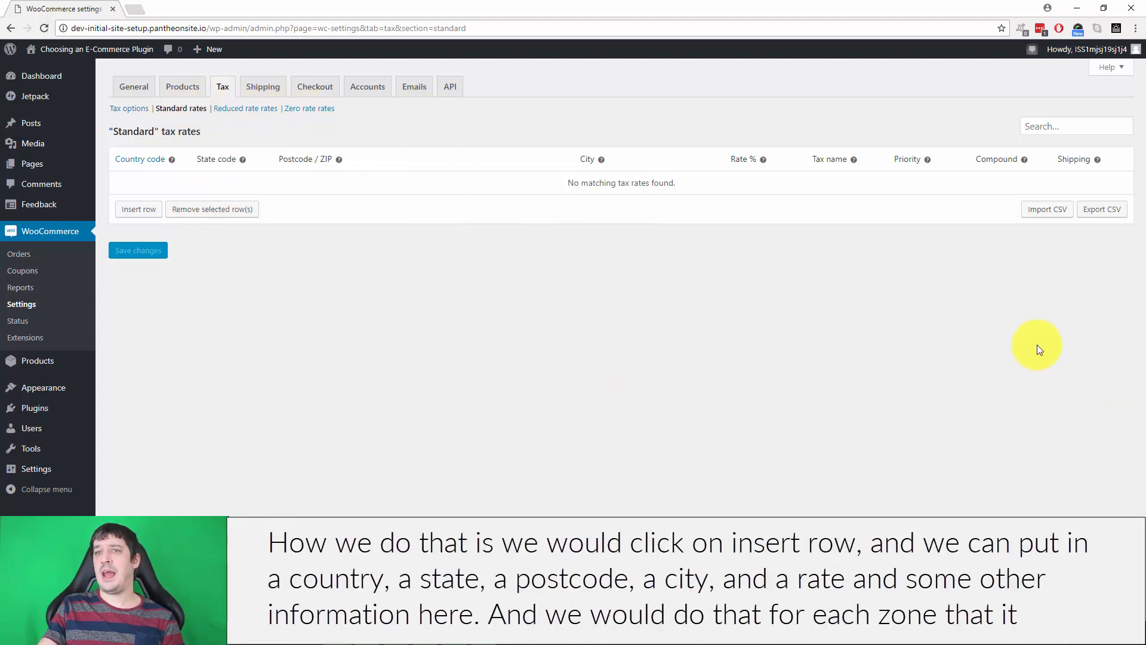
{"action": "left_click", "coordinate": [140, 213]}
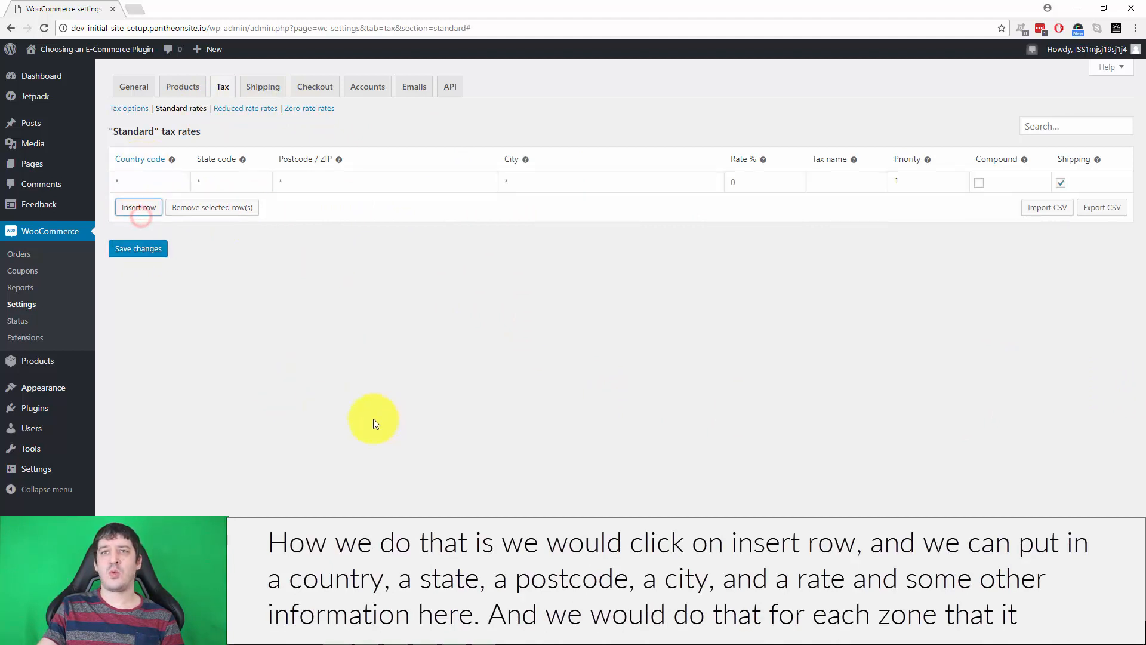
{"action": "left_click", "coordinate": [144, 181]}
{"action": "left_click", "coordinate": [225, 181]}
{"action": "left_click", "coordinate": [142, 182]}
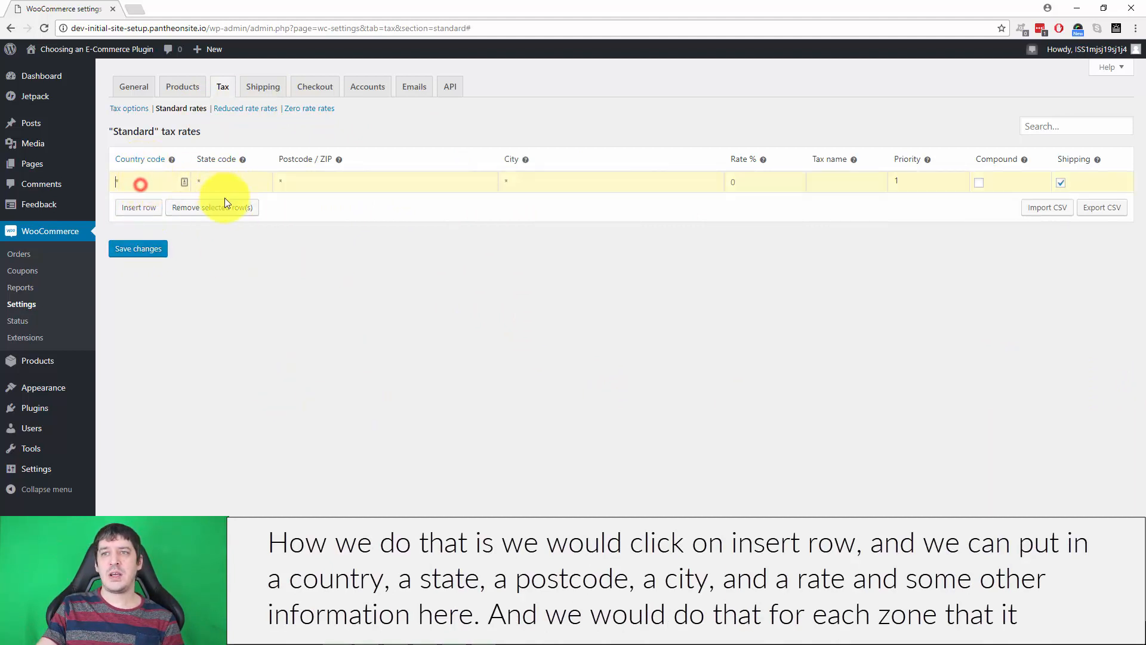
{"action": "left_click", "coordinate": [235, 182]}
{"action": "left_click", "coordinate": [338, 181]}
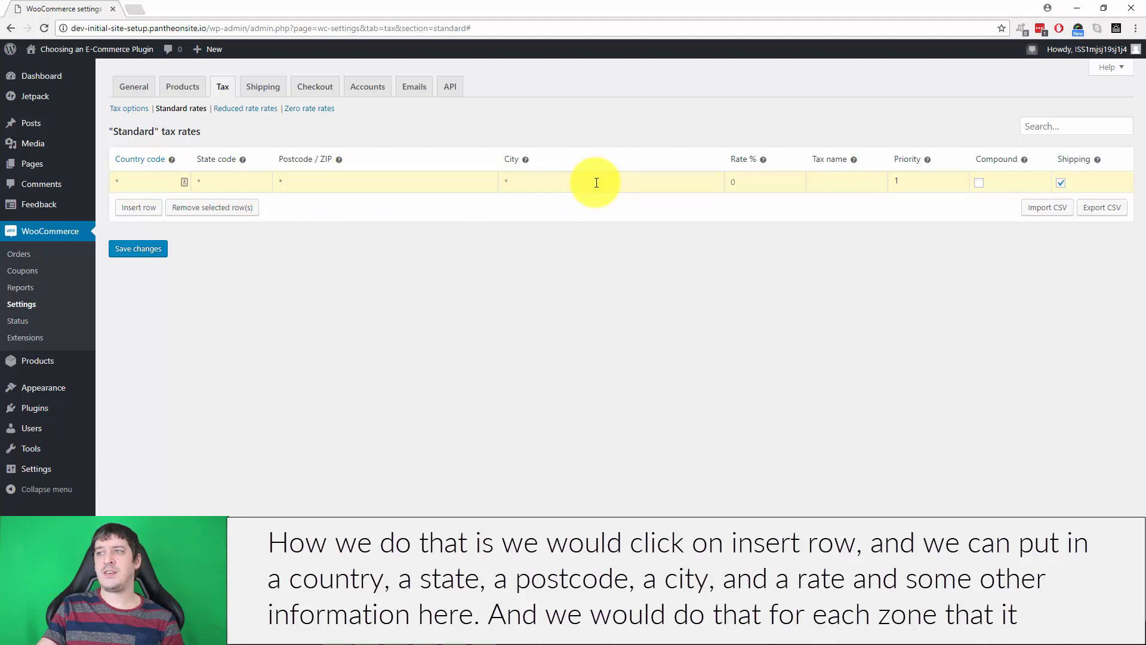
{"action": "left_click", "coordinate": [594, 181]}
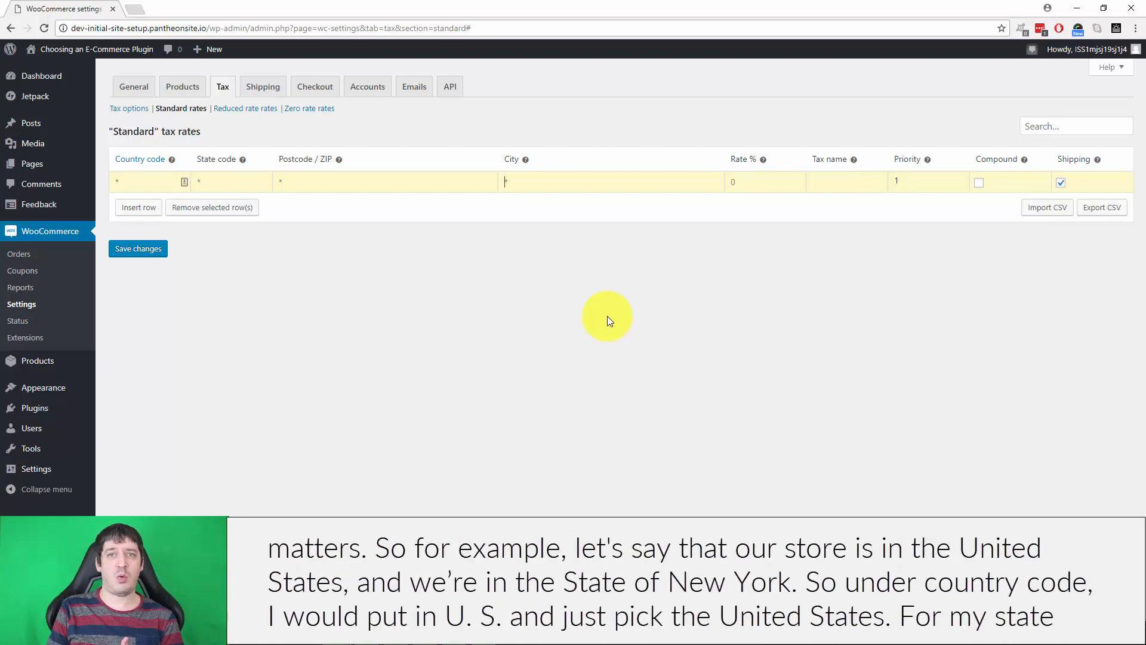
Set the new tax rate's country to United States (US) and its state code to NY, for all postcodes
{"action": "left_click", "coordinate": [160, 186]}
{"action": "type", "text": "US"}
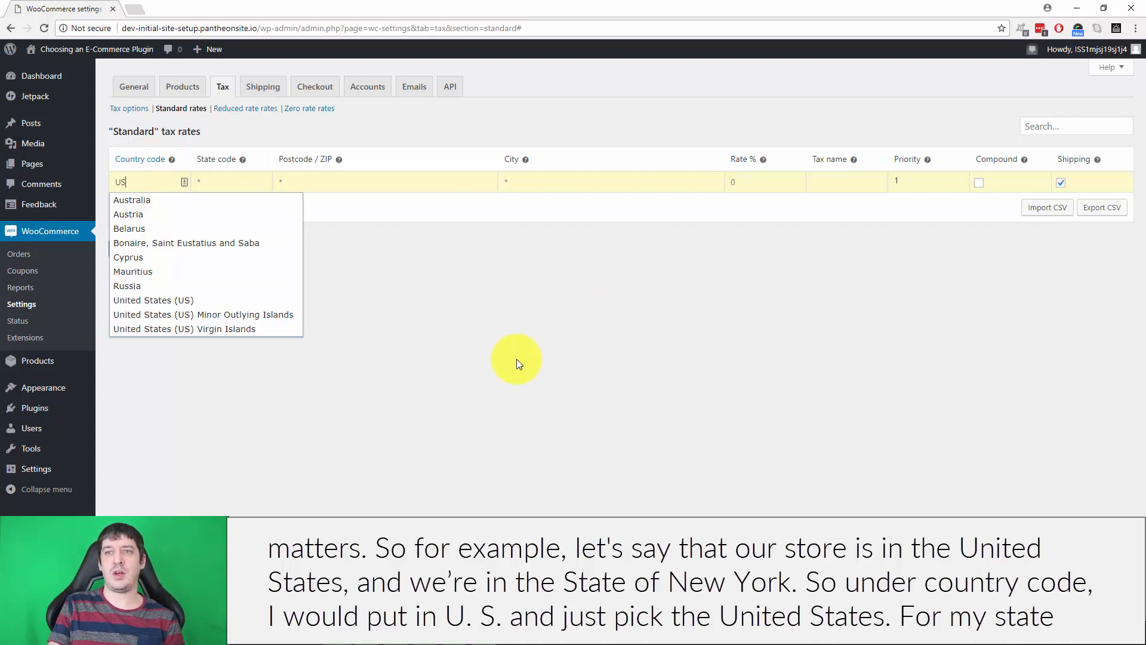
{"action": "left_click", "coordinate": [209, 300]}
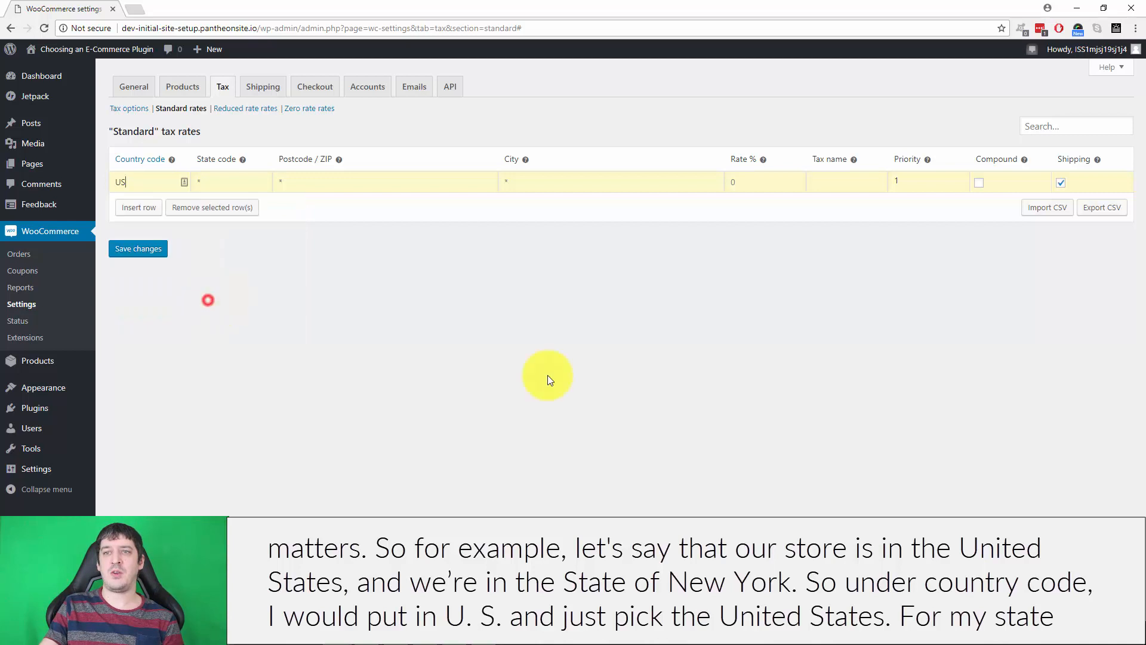
{"action": "left_click", "coordinate": [227, 182]}
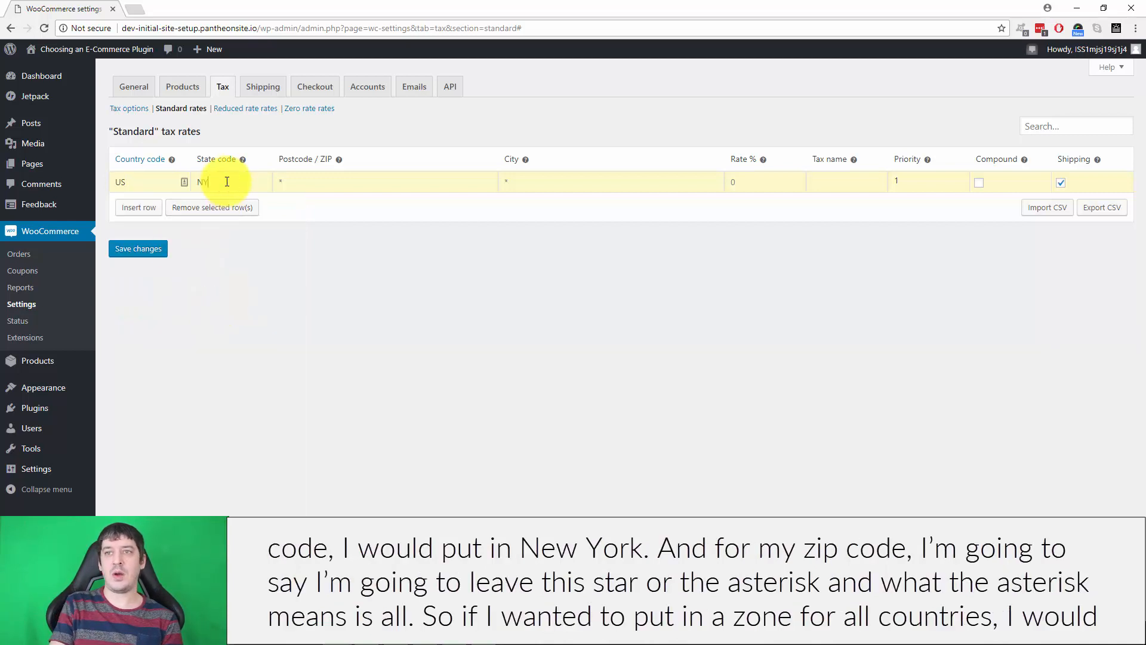
{"action": "type", "text": "NY"}
{"action": "left_click", "coordinate": [335, 182]}
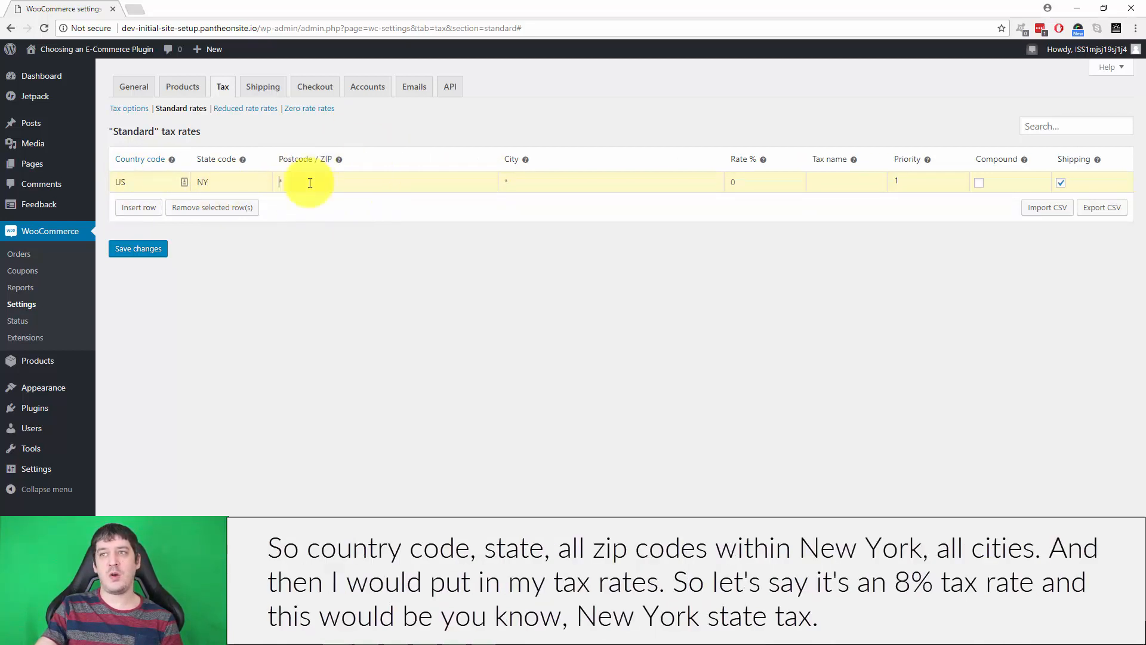
Give the new tax row a rate of 8% and the tax name "NY State Tax"
{"action": "left_click", "coordinate": [737, 182]}
{"action": "type", "text": "8"}
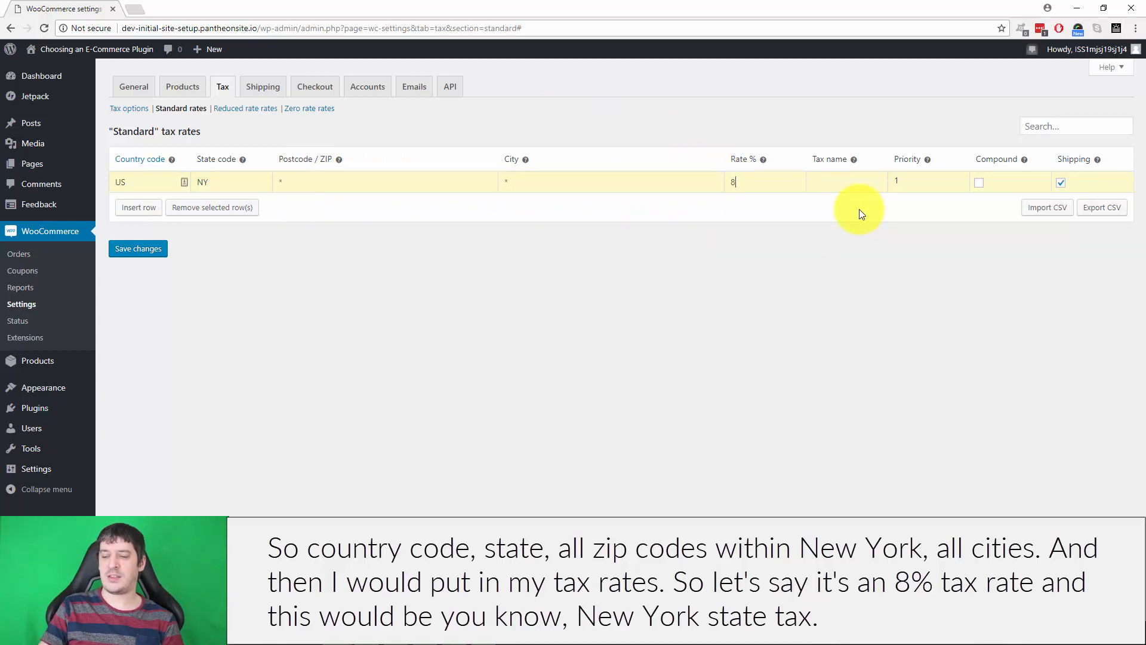
{"action": "left_click", "coordinate": [826, 285]}
{"action": "left_click", "coordinate": [837, 175]}
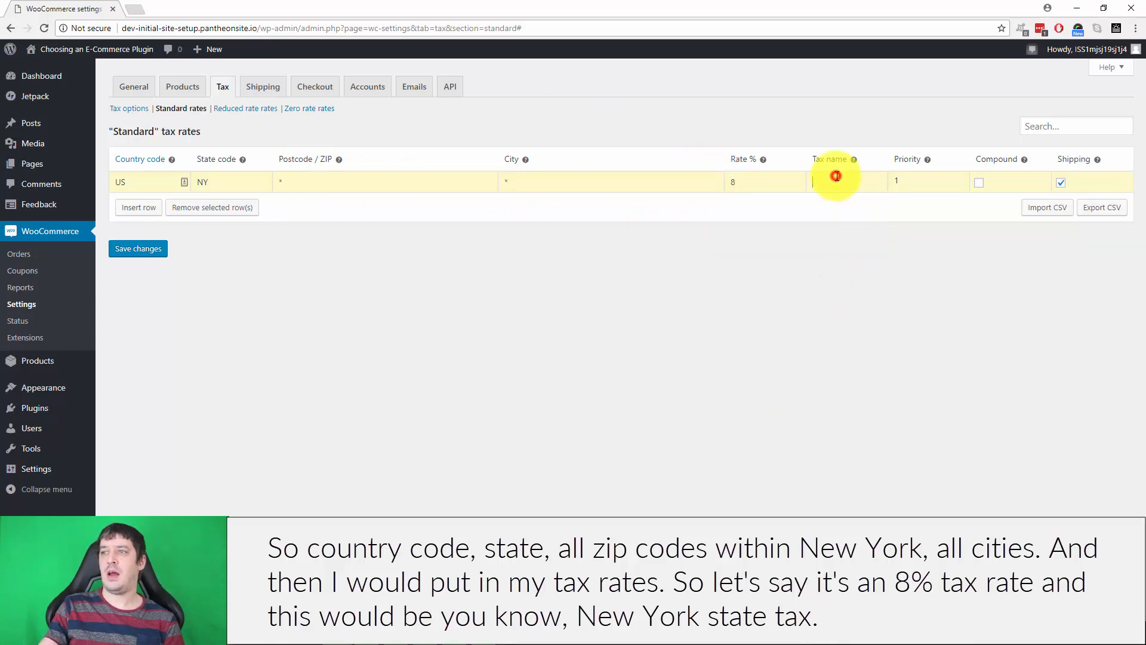
{"action": "type", "text": "NY"}
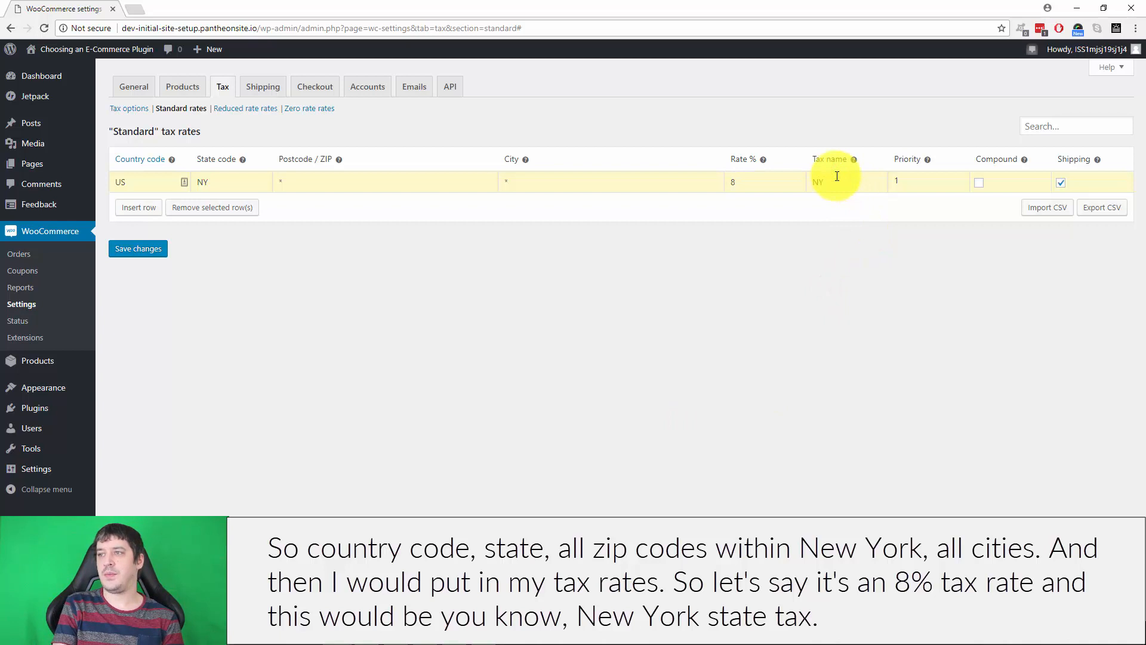
{"action": "type", "text": " State Tax"}
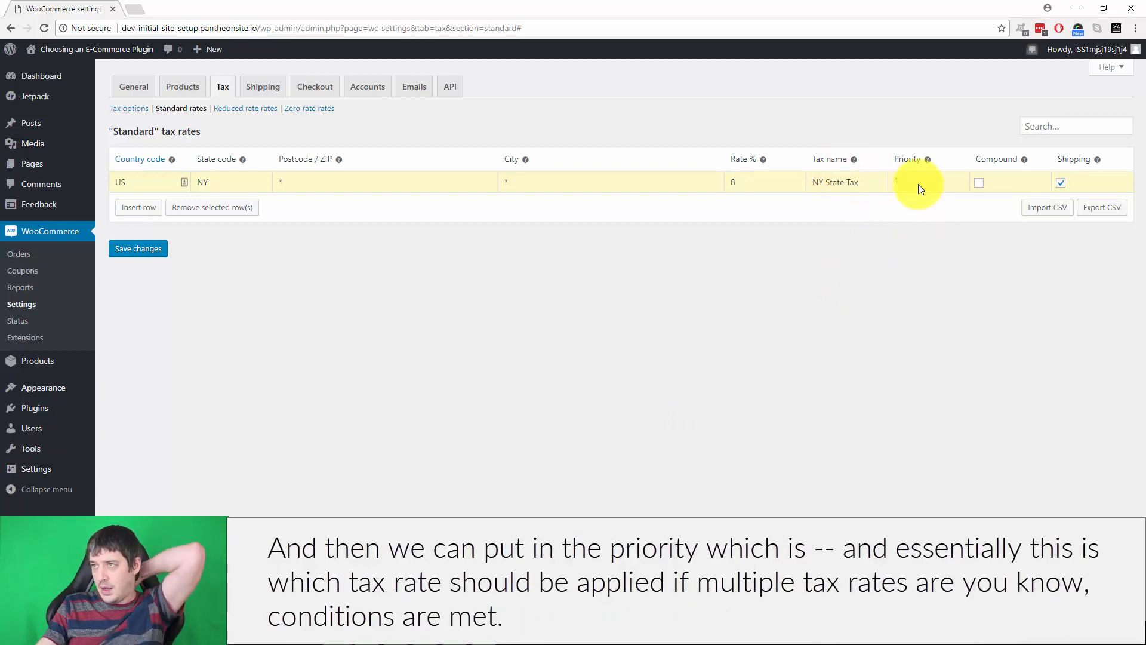
Set the NY State Tax row's priority to 1 and check the explanation of the compound option
{"action": "left_click", "coordinate": [907, 182]}
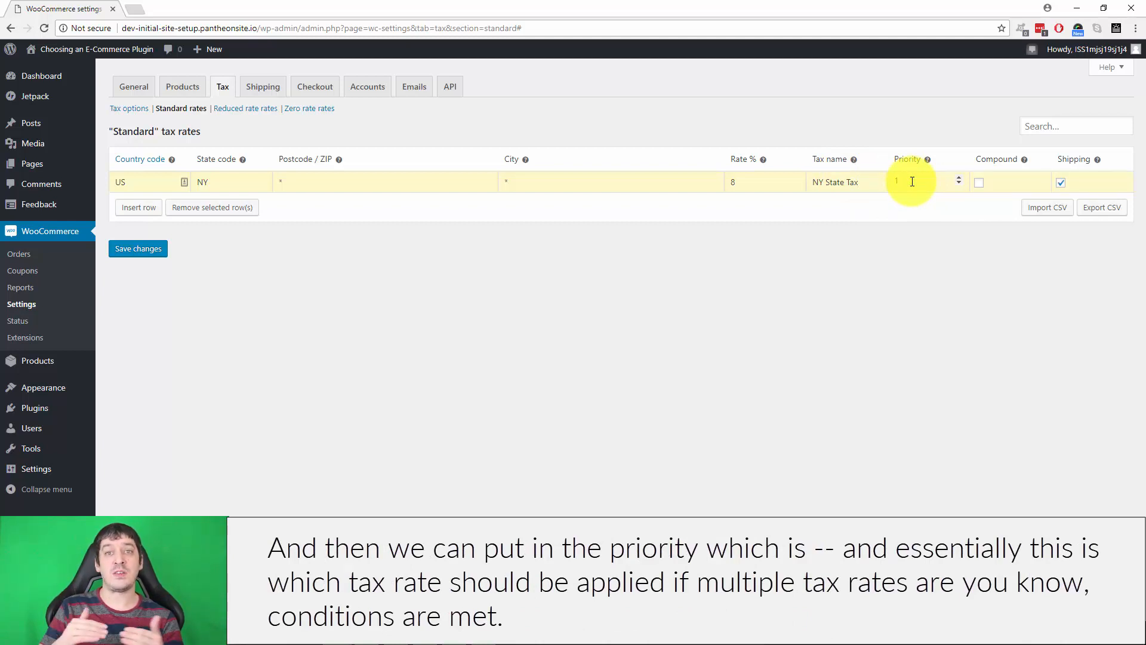
{"action": "type", "text": "1"}
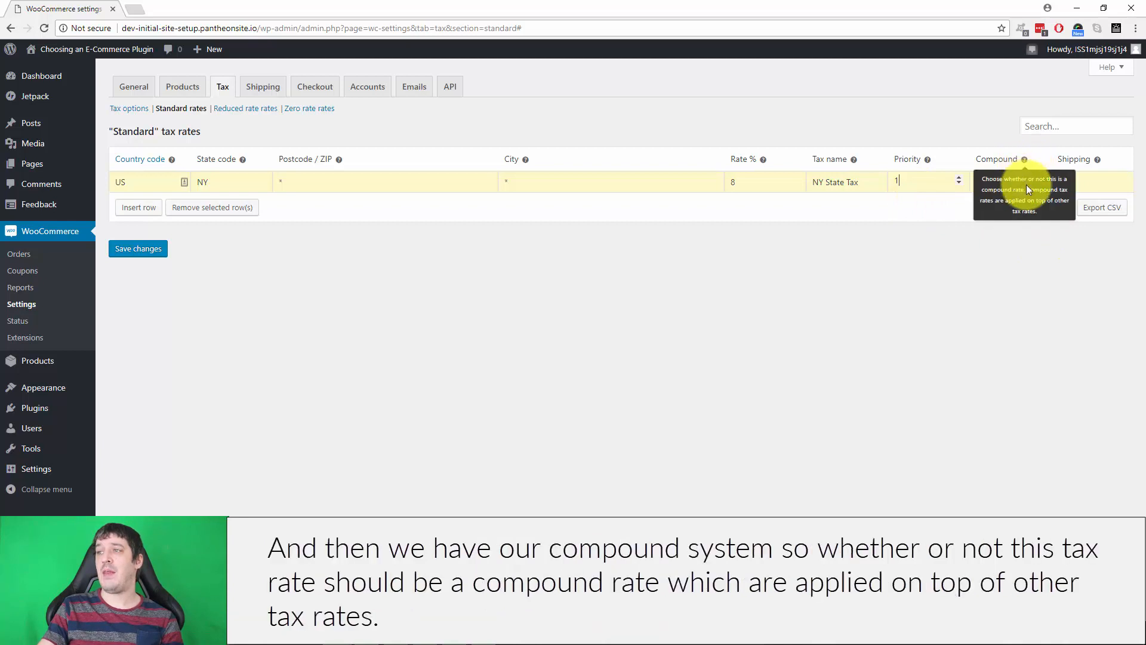
{"action": "mouse_move", "coordinate": [1024, 160]}
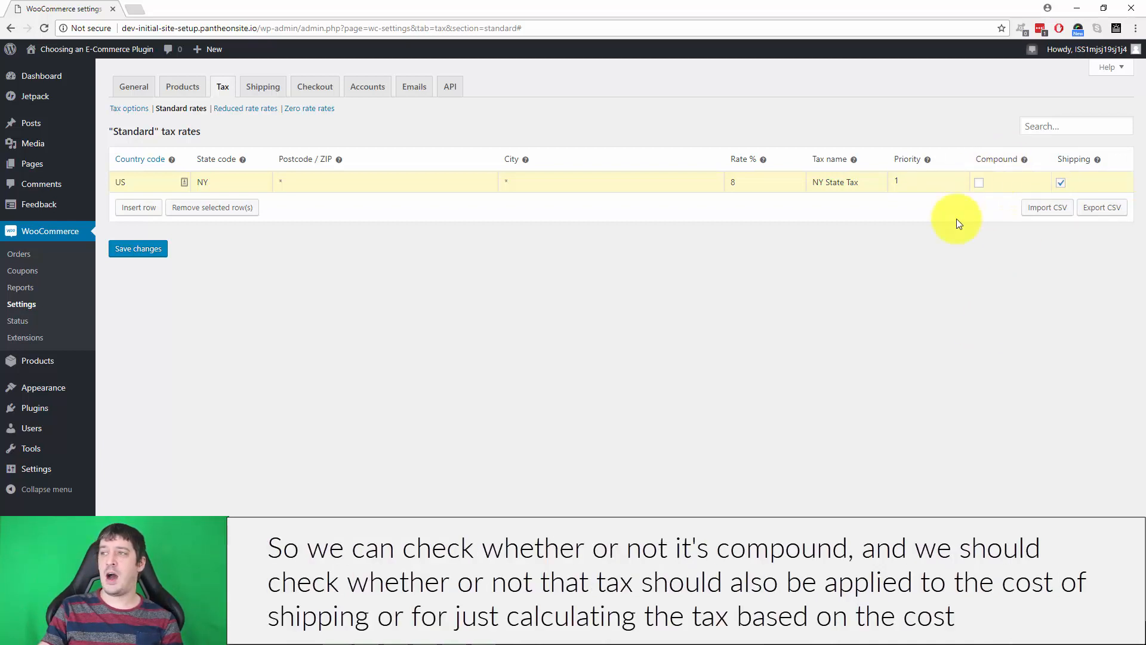
Exclude shipping from the NY State Tax rate and save the tax rate changes
{"action": "left_click", "coordinate": [1061, 183]}
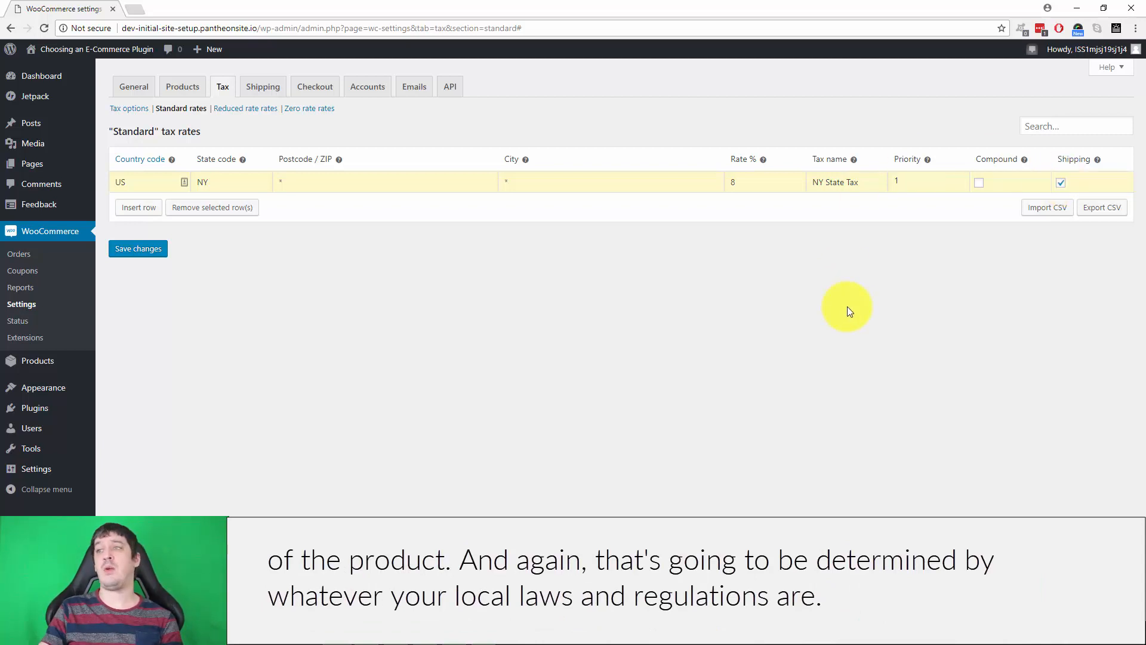
{"action": "left_click", "coordinate": [1061, 183]}
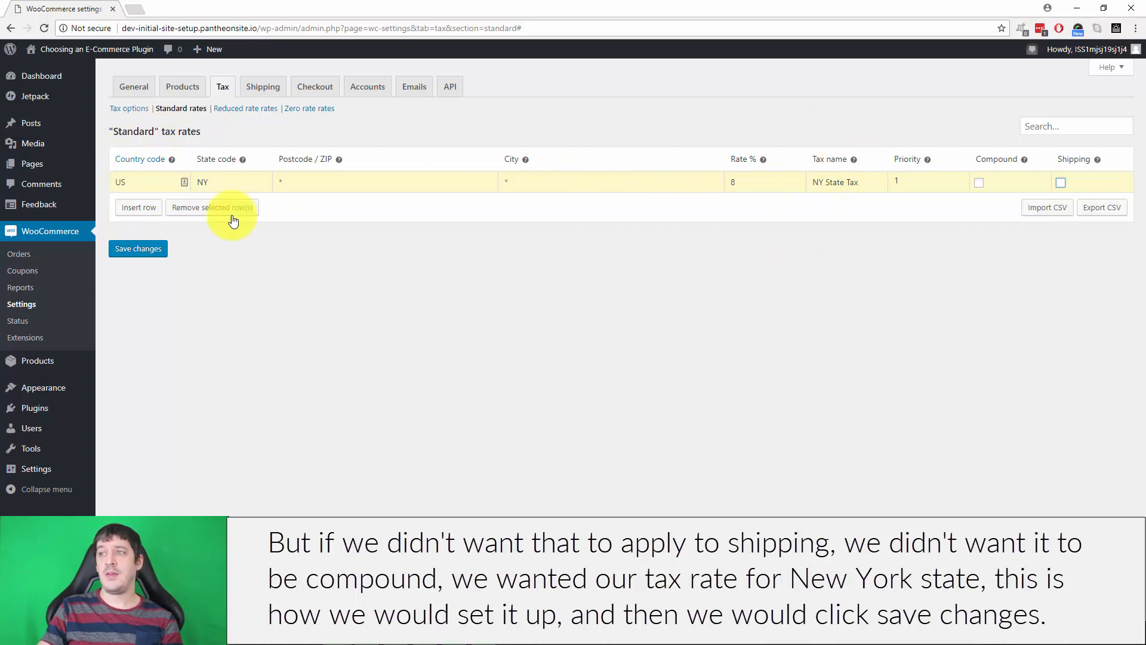
{"action": "left_click", "coordinate": [138, 249]}
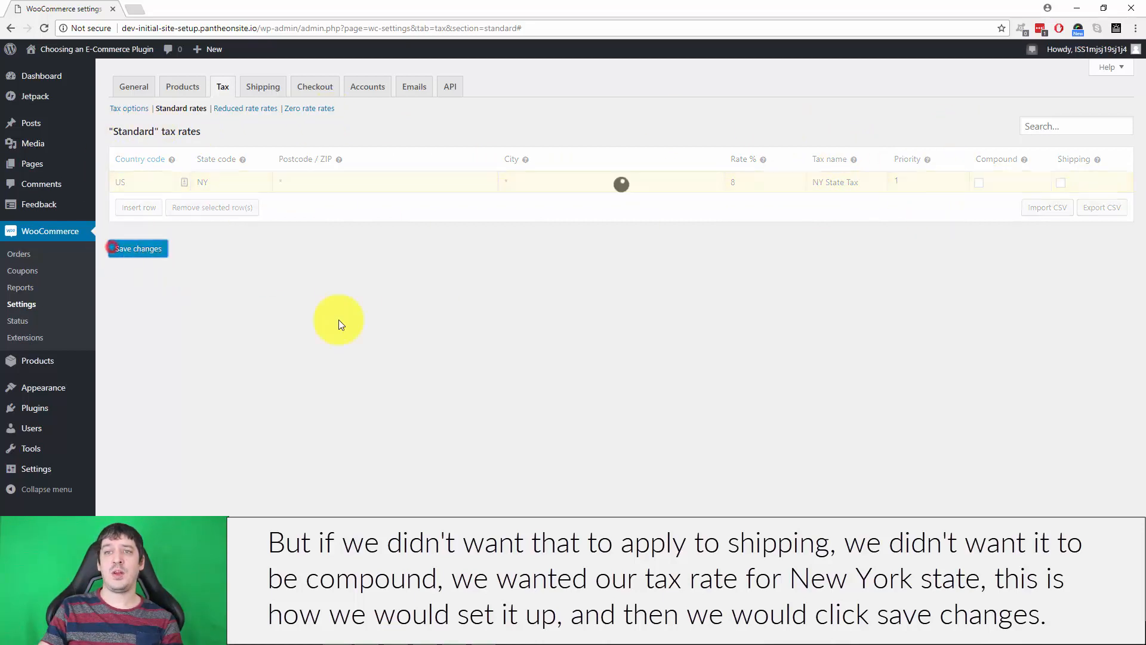
Insert another standard tax row with country code US, leaving the state, postcode and city open to all
{"action": "left_click", "coordinate": [139, 207]}
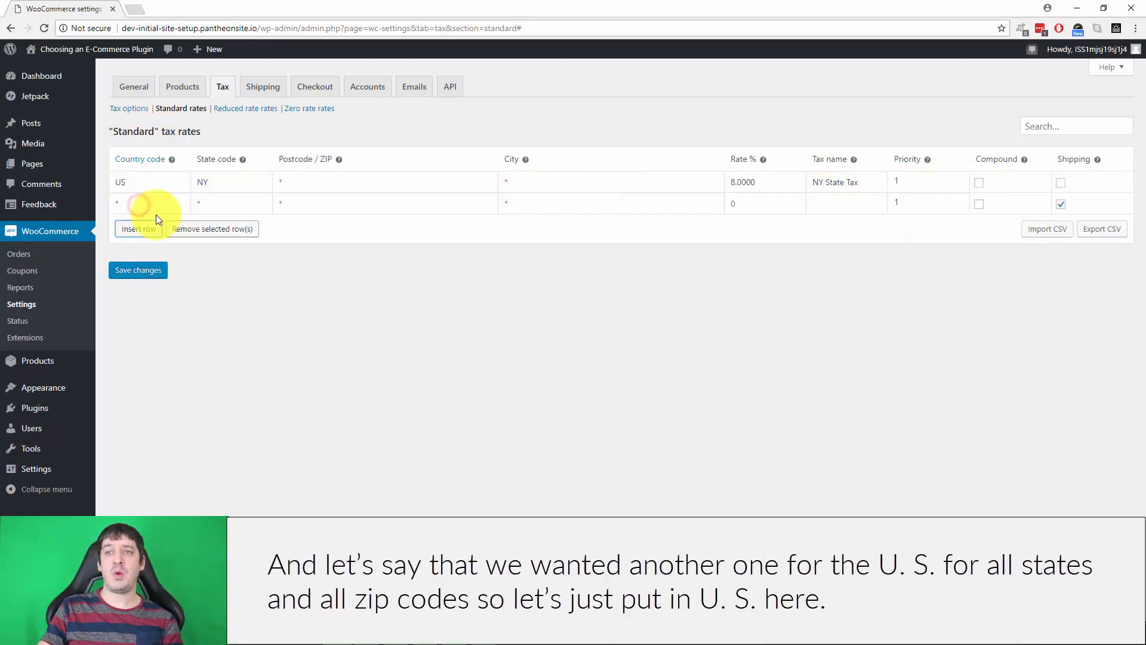
{"action": "left_click", "coordinate": [138, 204]}
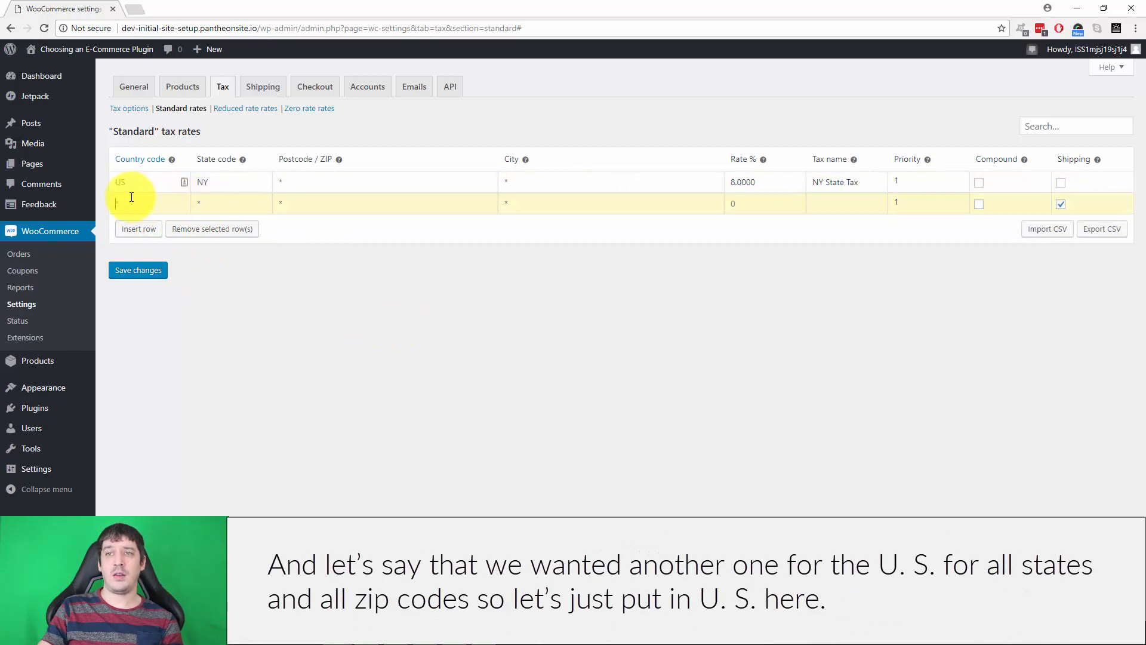
{"action": "left_click", "coordinate": [219, 200]}
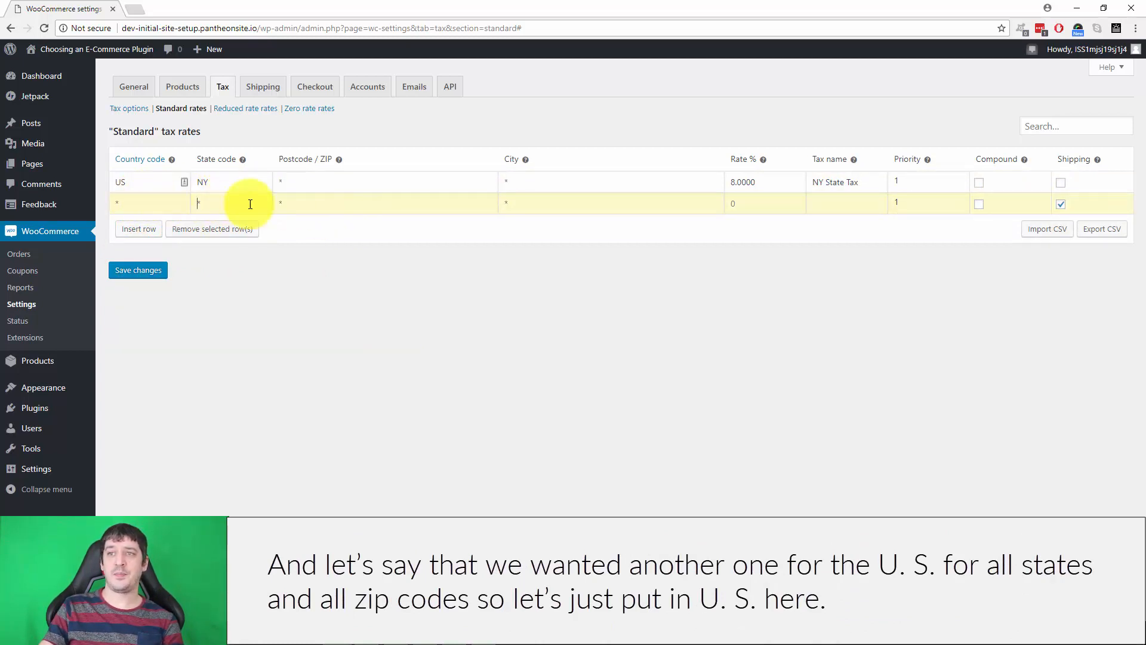
{"action": "left_click", "coordinate": [122, 205]}
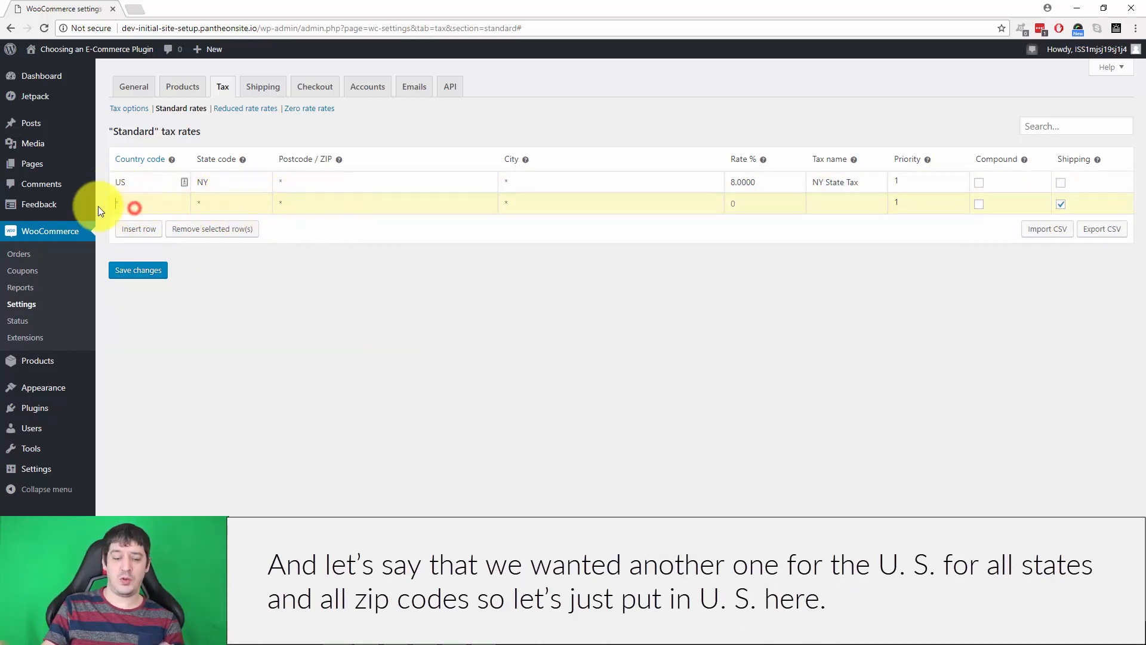
{"action": "type", "text": "US"}
{"action": "left_click", "coordinate": [525, 333]}
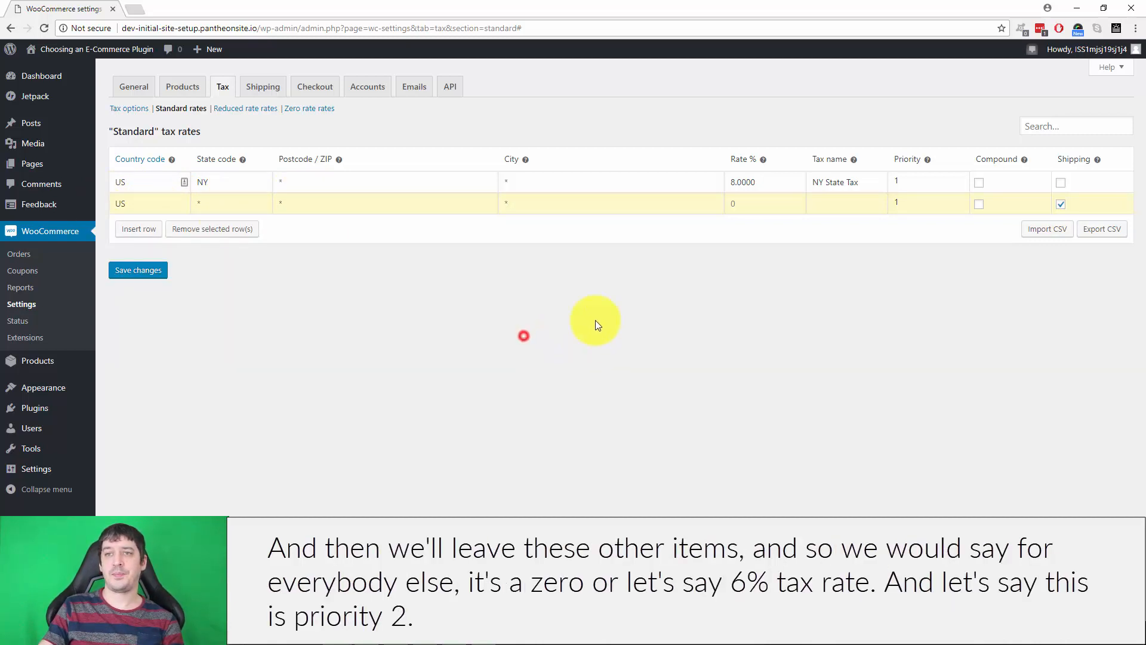
{"action": "left_click", "coordinate": [144, 204]}
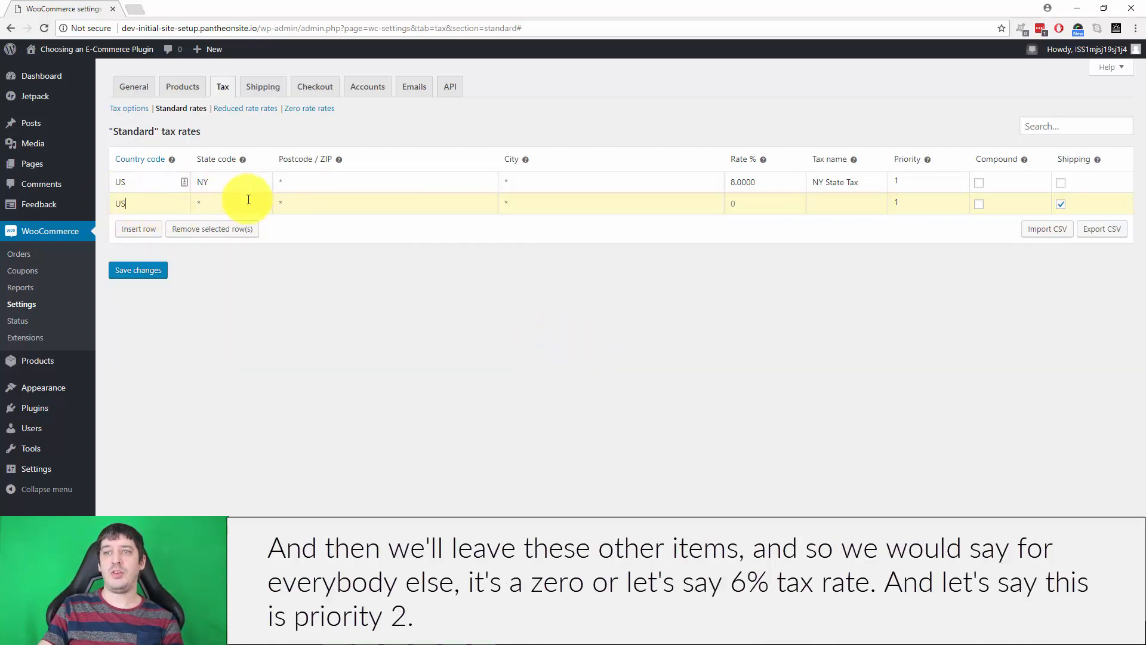
Give the second US tax row a rate of 6% and the tax name "Federal State Tax"
{"action": "left_click", "coordinate": [740, 205]}
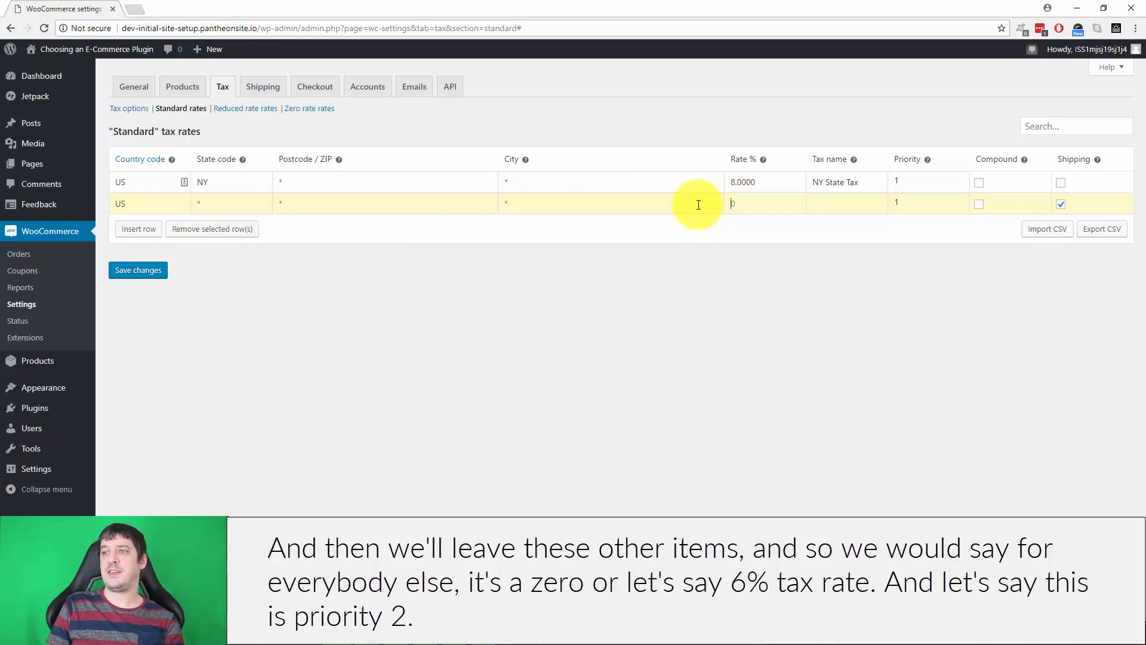
{"action": "type", "text": "0"}
{"action": "type", "text": "6"}
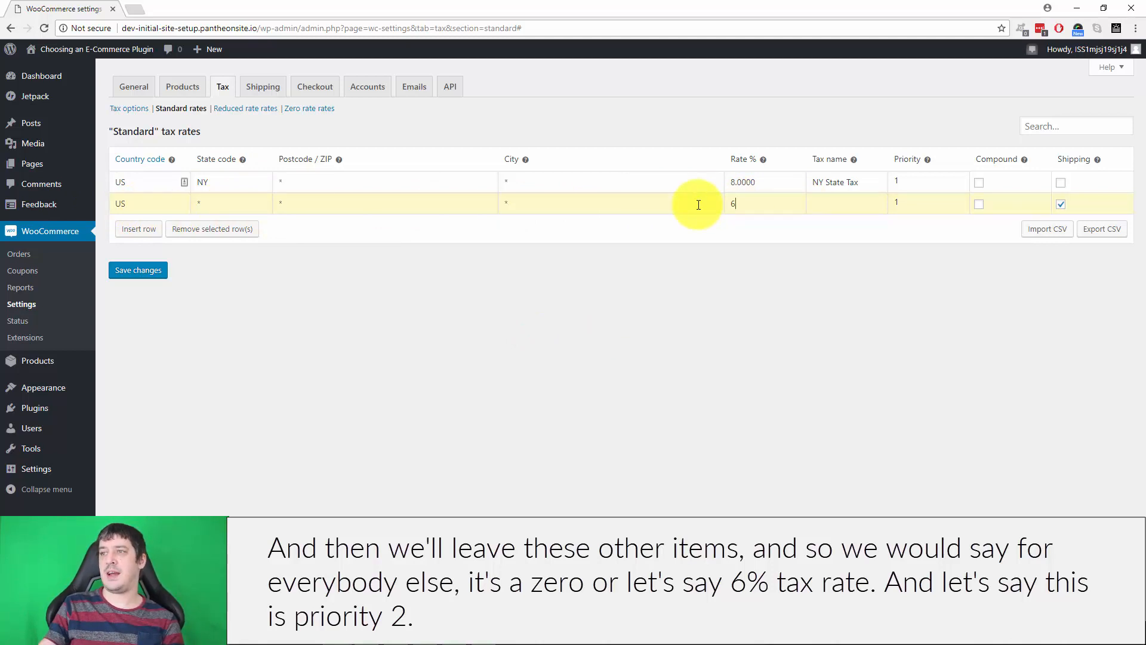
{"action": "left_click", "coordinate": [772, 278]}
{"action": "left_click", "coordinate": [832, 199]}
{"action": "type", "text": "Fed"}
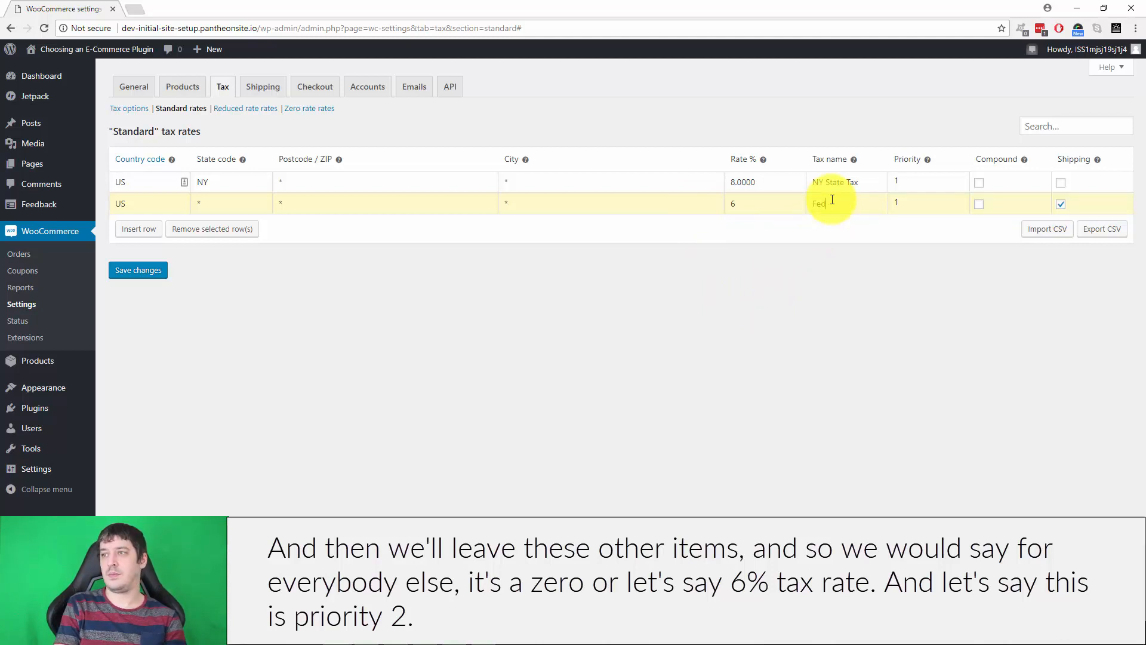
{"action": "type", "text": "eral State Tax"}
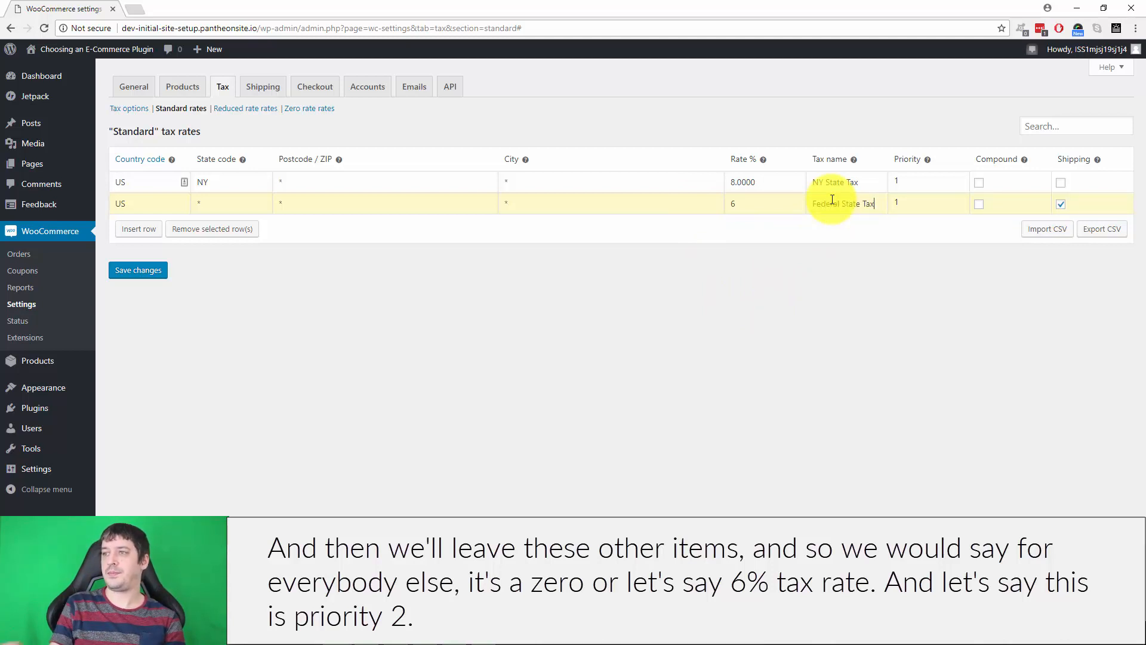
Set the Federal State Tax row's priority to 2, exclude shipping from it and save the changes
{"action": "left_click", "coordinate": [896, 201]}
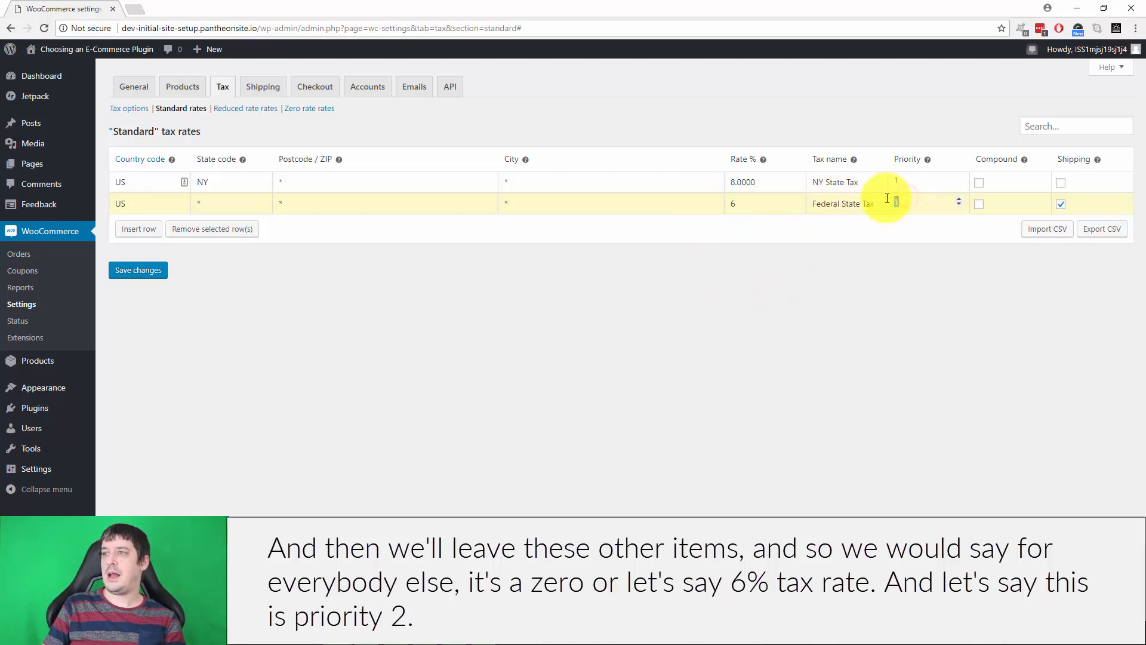
{"action": "type", "text": "2"}
{"action": "left_click", "coordinate": [901, 299]}
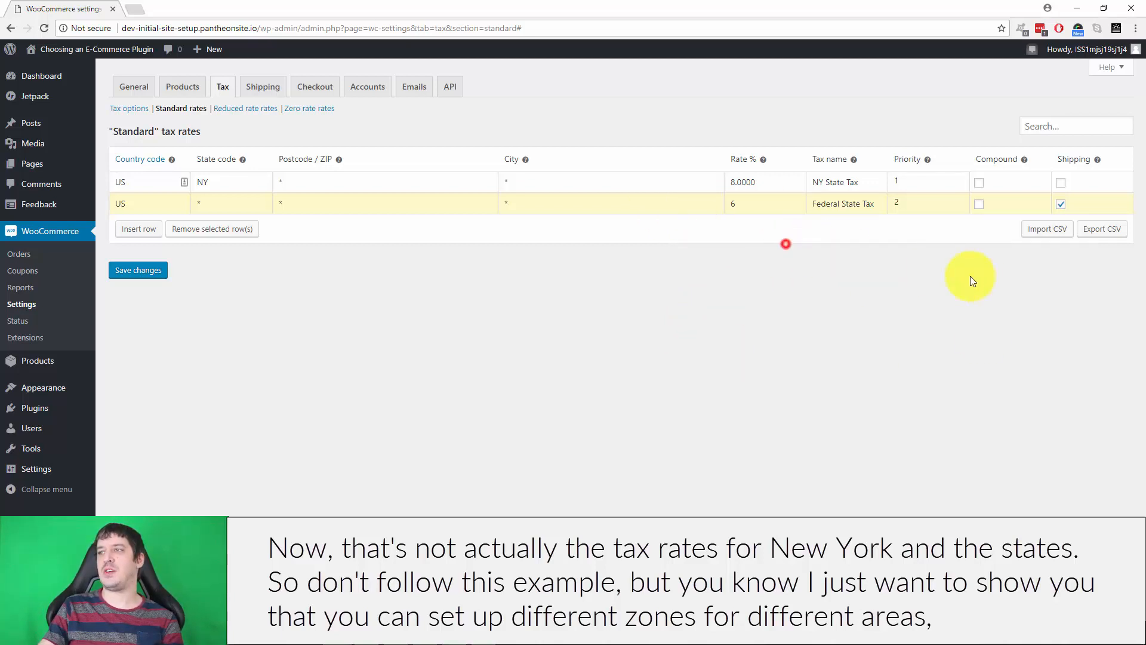
{"action": "left_click", "coordinate": [1060, 204]}
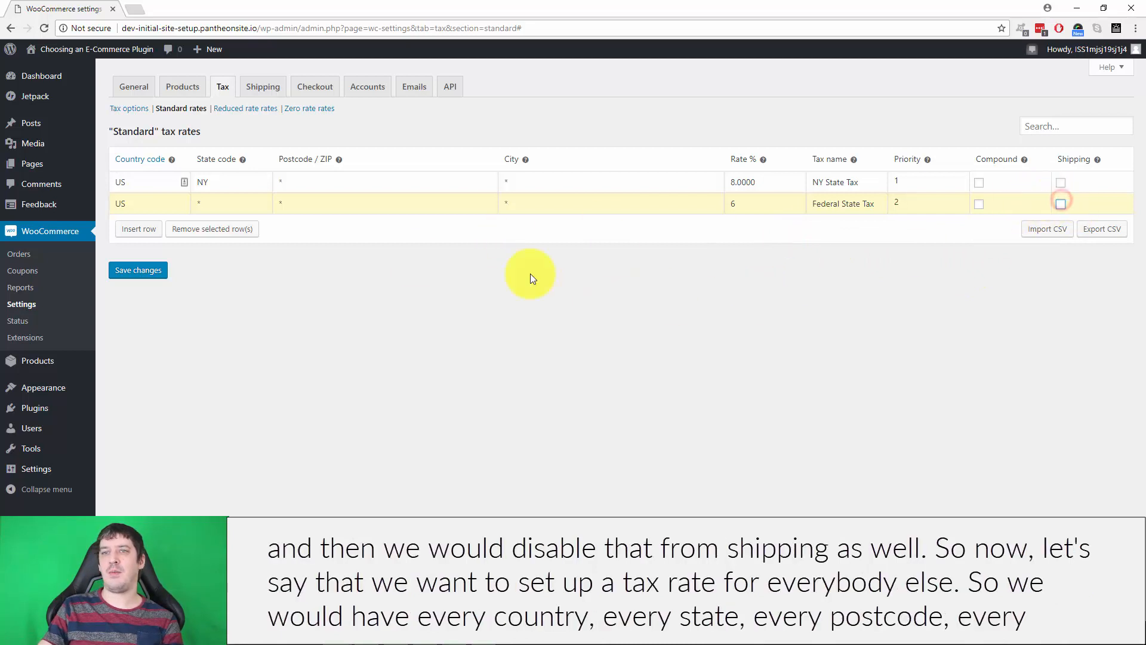
{"action": "left_click", "coordinate": [138, 270]}
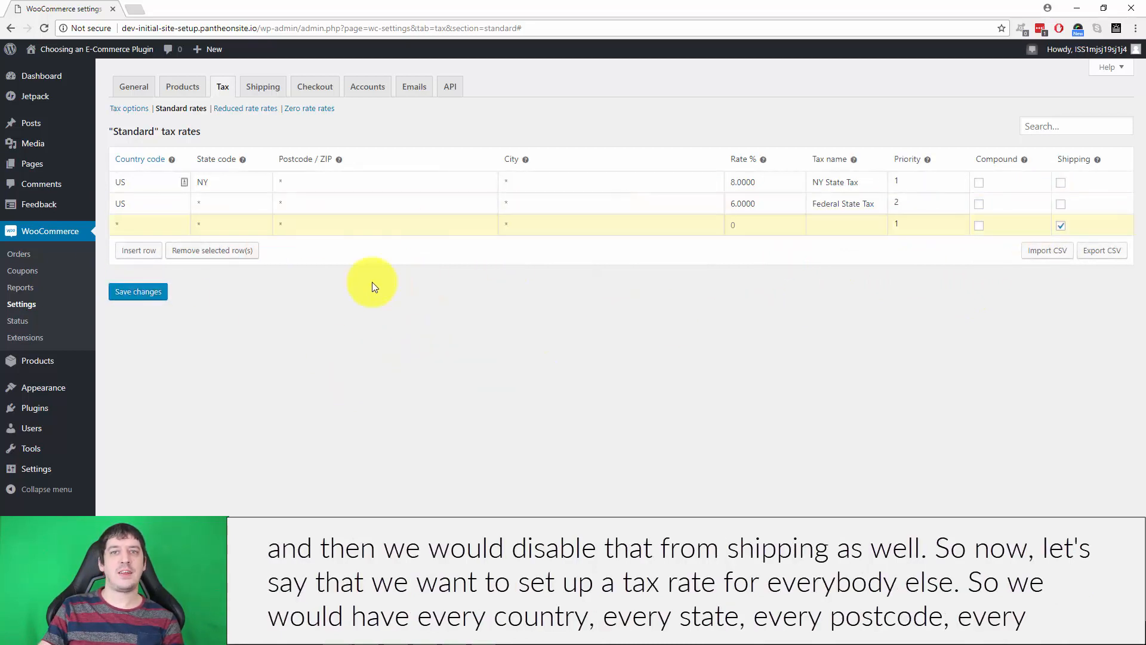
In a new row covering all countries, set the rate to 5% and the tax name to "Standard International"
{"action": "left_click", "coordinate": [134, 226]}
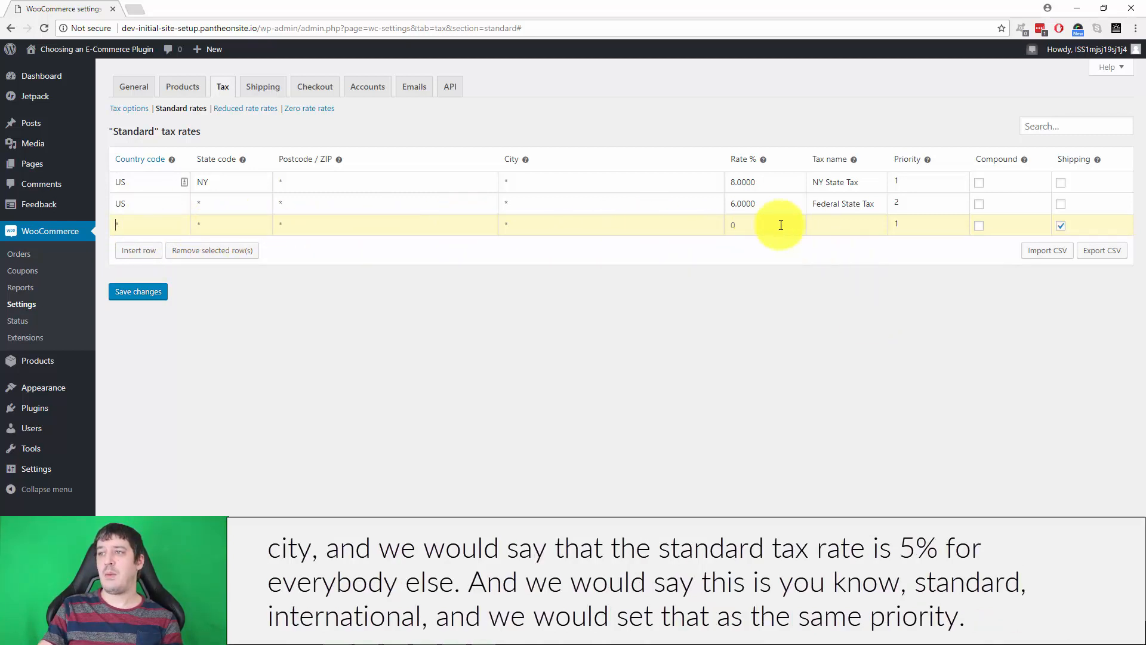
{"action": "left_click", "coordinate": [753, 224]}
{"action": "type", "text": "5"}
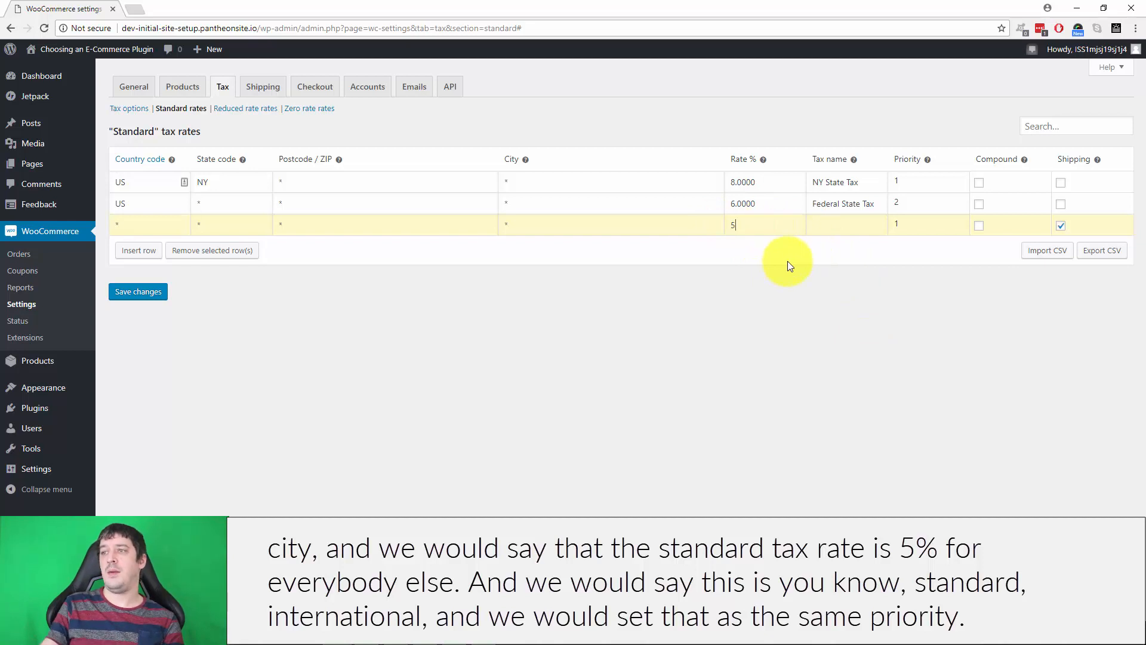
{"action": "left_click", "coordinate": [776, 264]}
{"action": "left_click", "coordinate": [845, 226]}
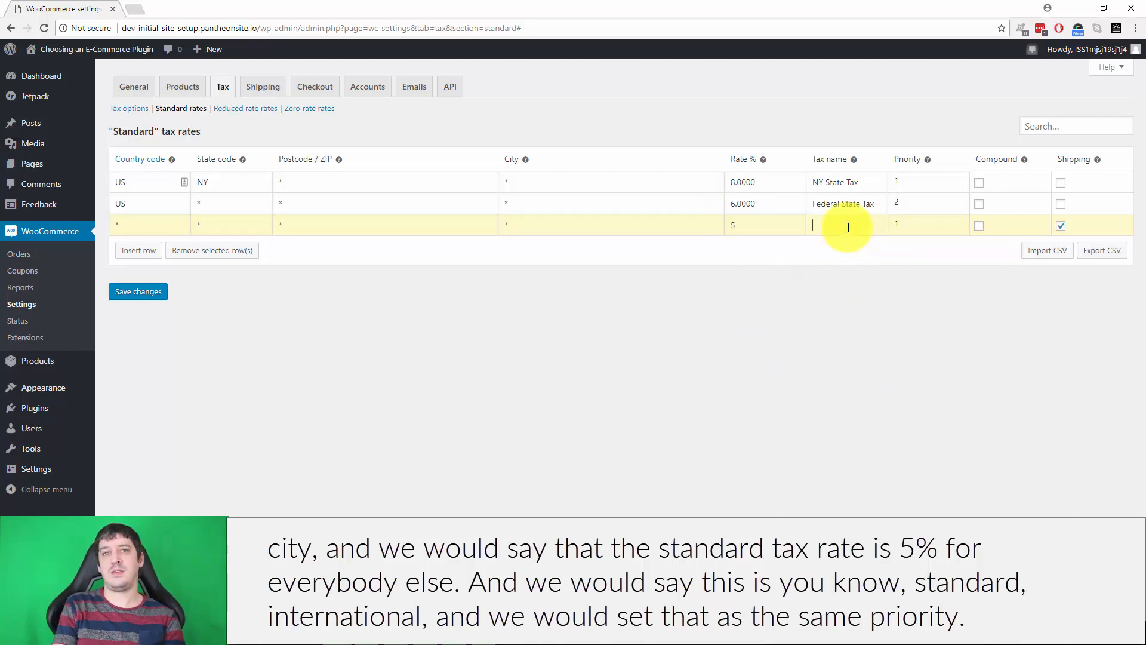
{"action": "type", "text": "Stan"}
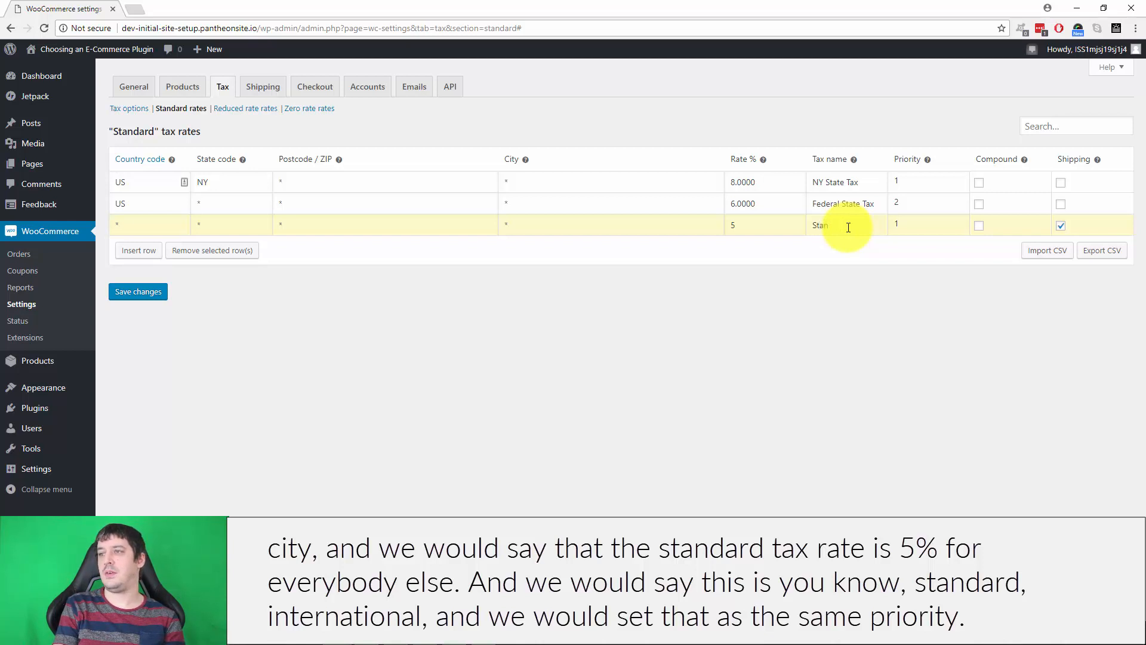
{"action": "type", "text": "dard International"}
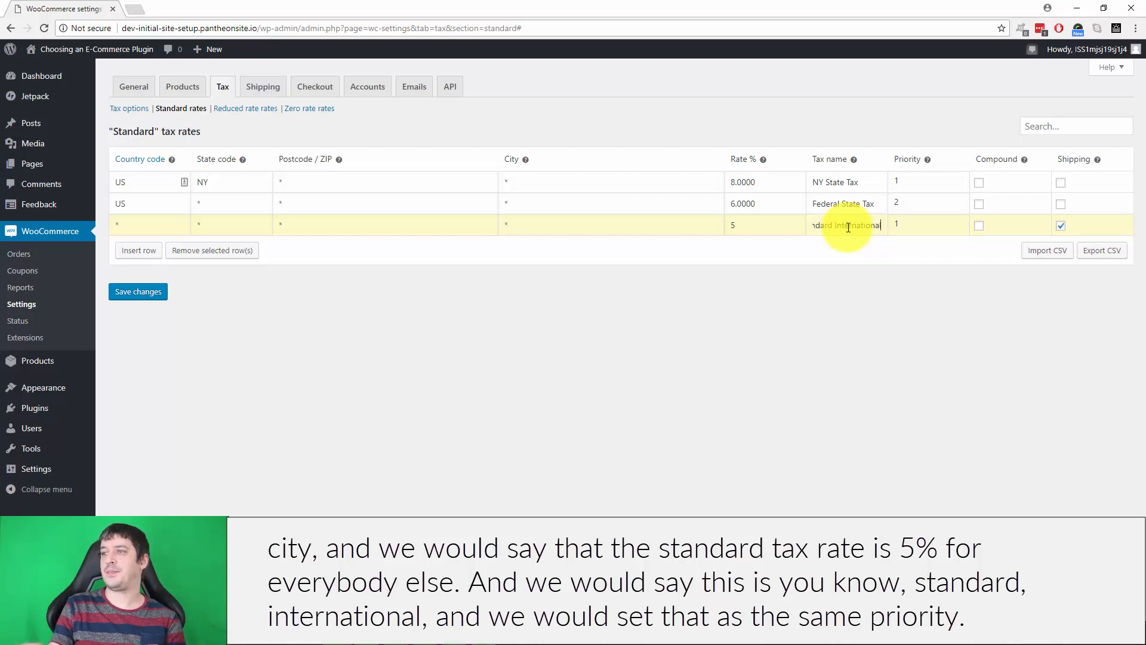
Set the Standard International row's priority to 2, exclude shipping from it and save the changes
{"action": "left_click_drag", "start_coordinate": [908, 230], "coordinate": [873, 219]}
{"action": "type", "text": "2"}
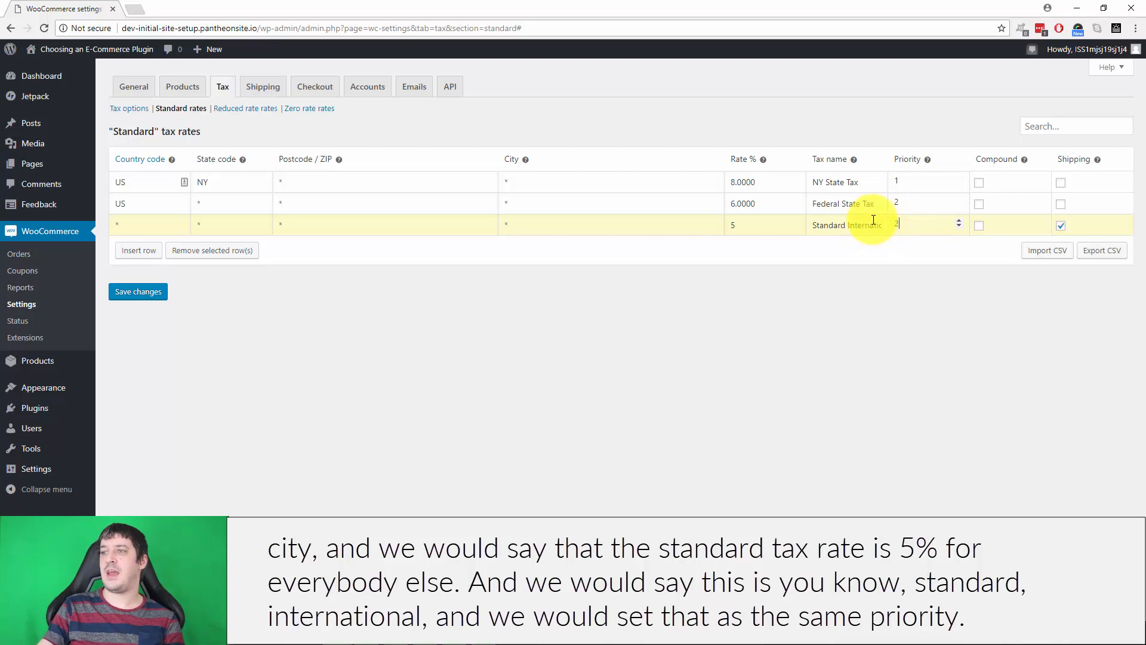
{"action": "left_click", "coordinate": [870, 288]}
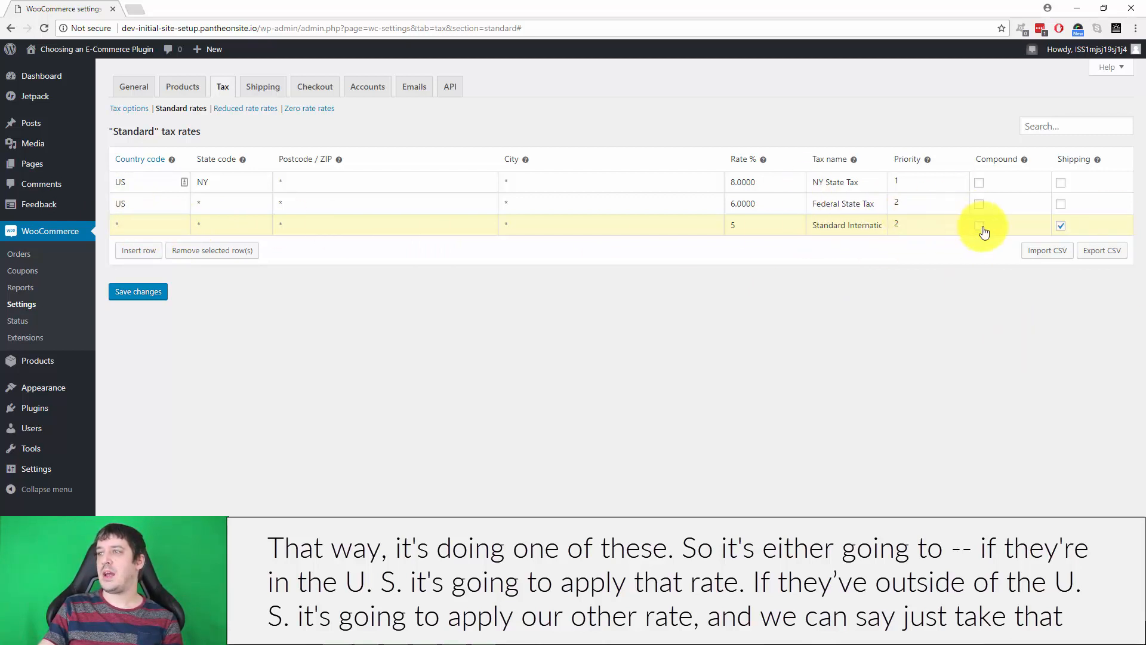
{"action": "left_click", "coordinate": [1060, 226]}
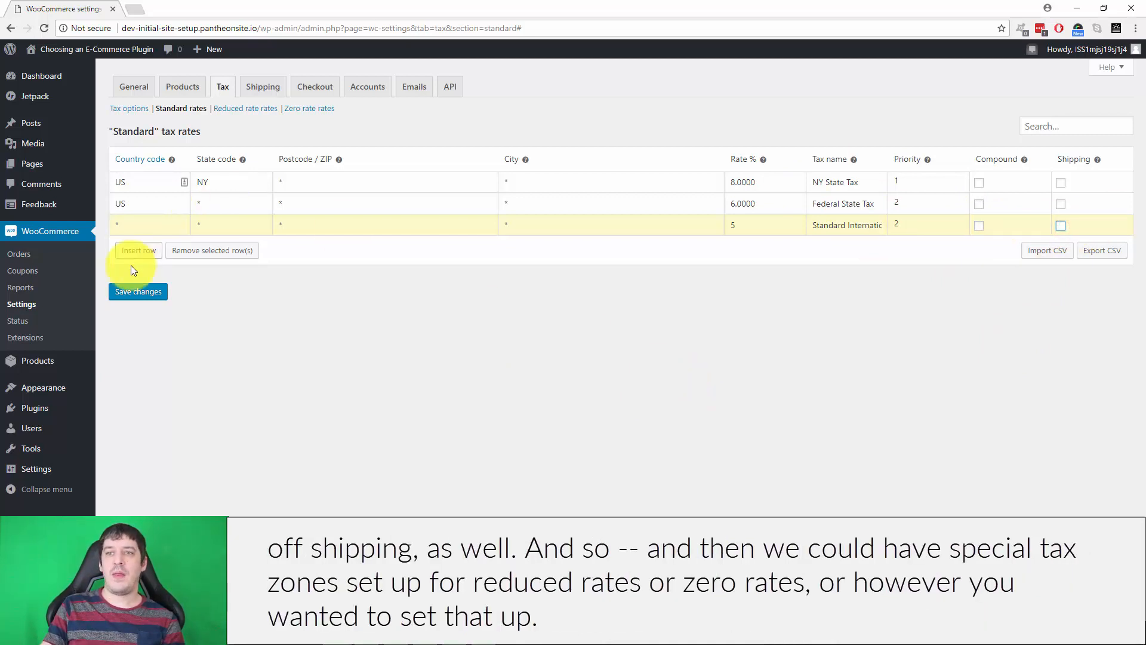
{"action": "left_click", "coordinate": [136, 291]}
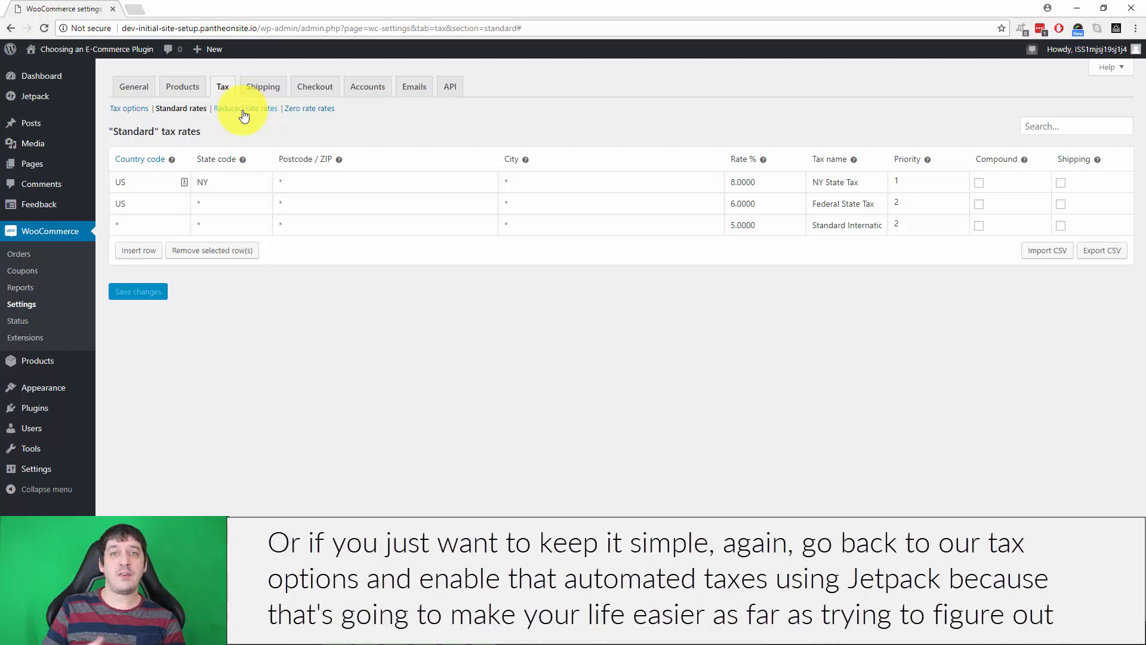
Try enabling automated taxes in the tax options and return to the standard rates without saving
{"action": "left_click", "coordinate": [128, 110]}
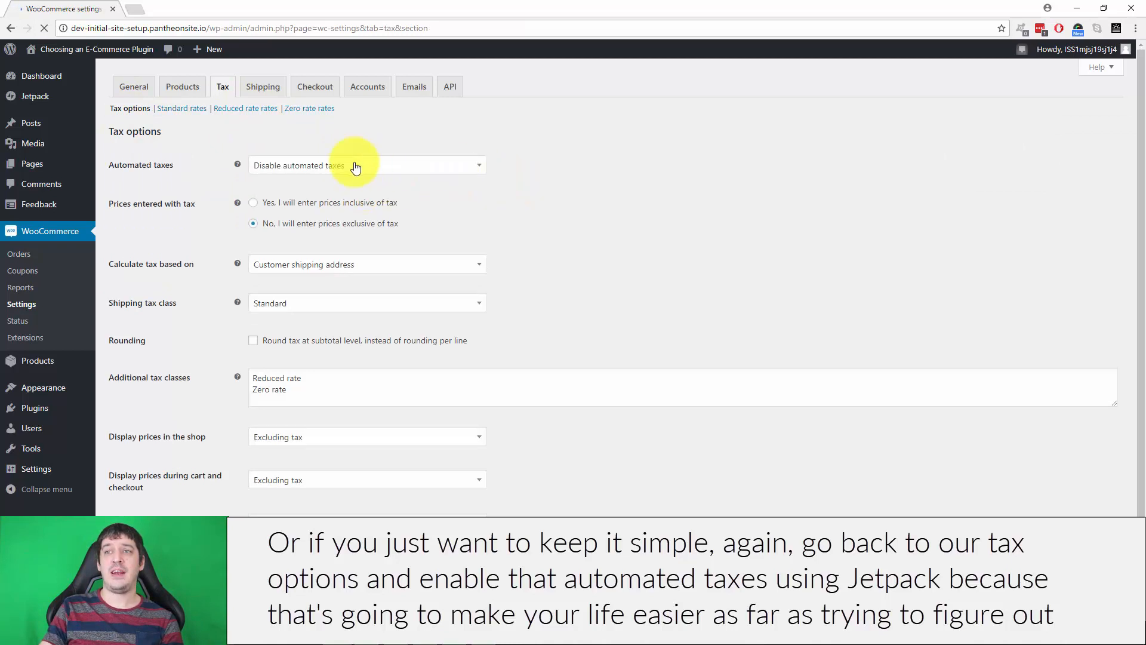
{"action": "left_click", "coordinate": [356, 168]}
{"action": "left_click", "coordinate": [362, 203]}
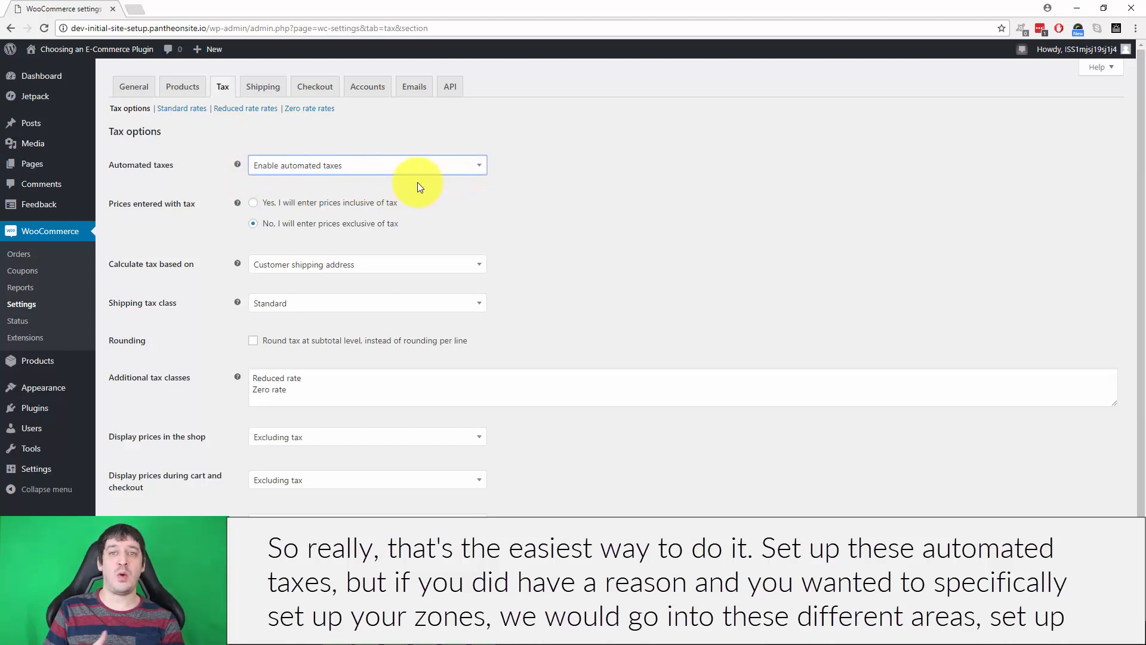
{"action": "left_click", "coordinate": [180, 108]}
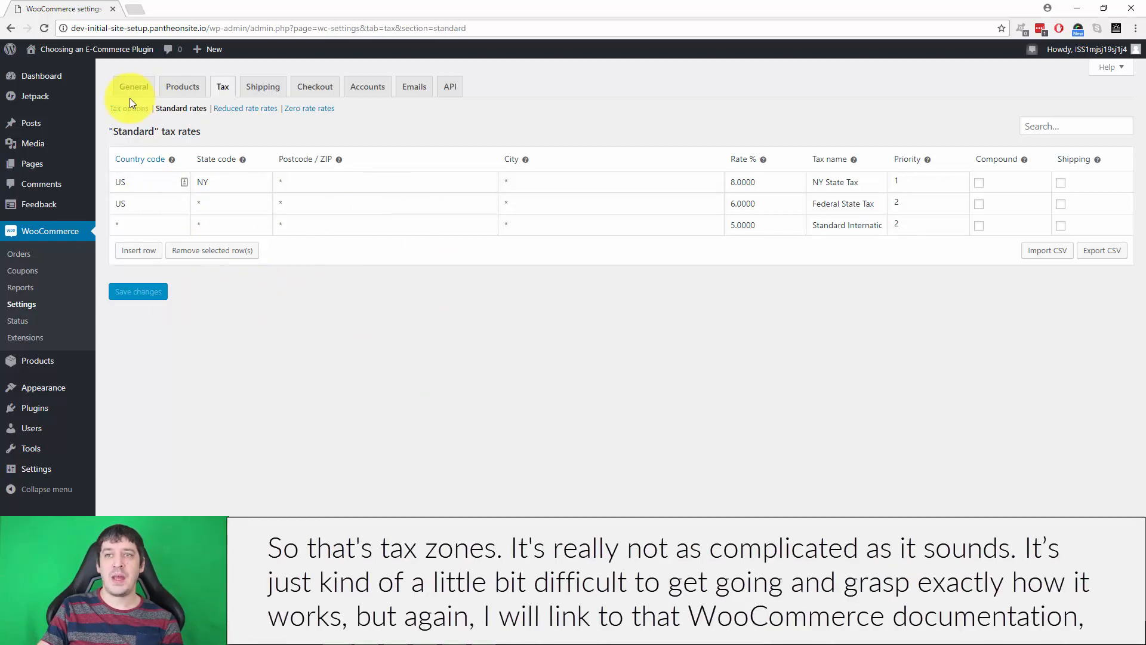
Enable automated taxes in the tax options and save the changes
{"action": "left_click", "coordinate": [119, 110]}
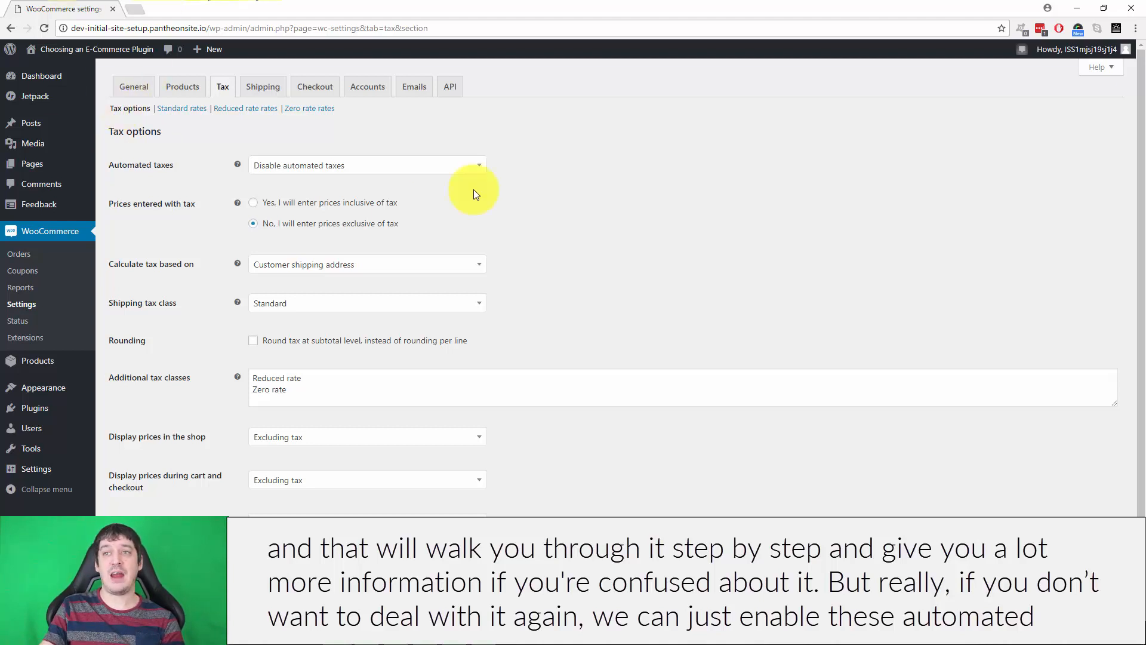
{"action": "left_click", "coordinate": [364, 163]}
{"action": "left_click", "coordinate": [358, 206]}
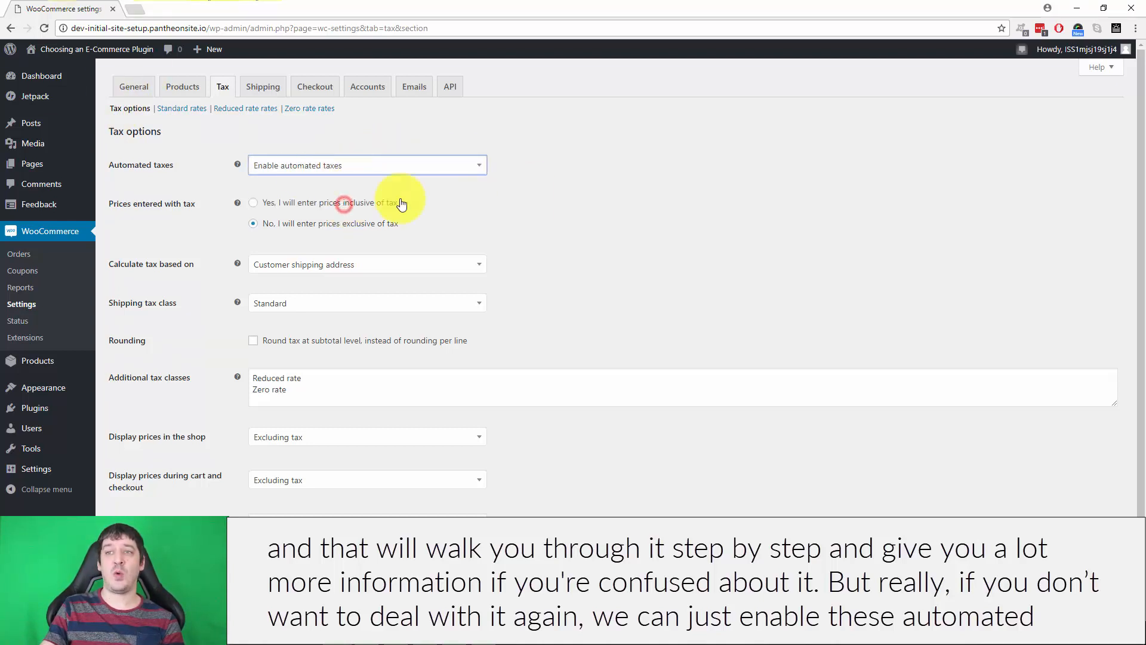
{"action": "scroll", "coordinate": [456, 378], "scroll_direction": "down", "scroll_amount": 1}
{"action": "left_click", "coordinate": [141, 521]}
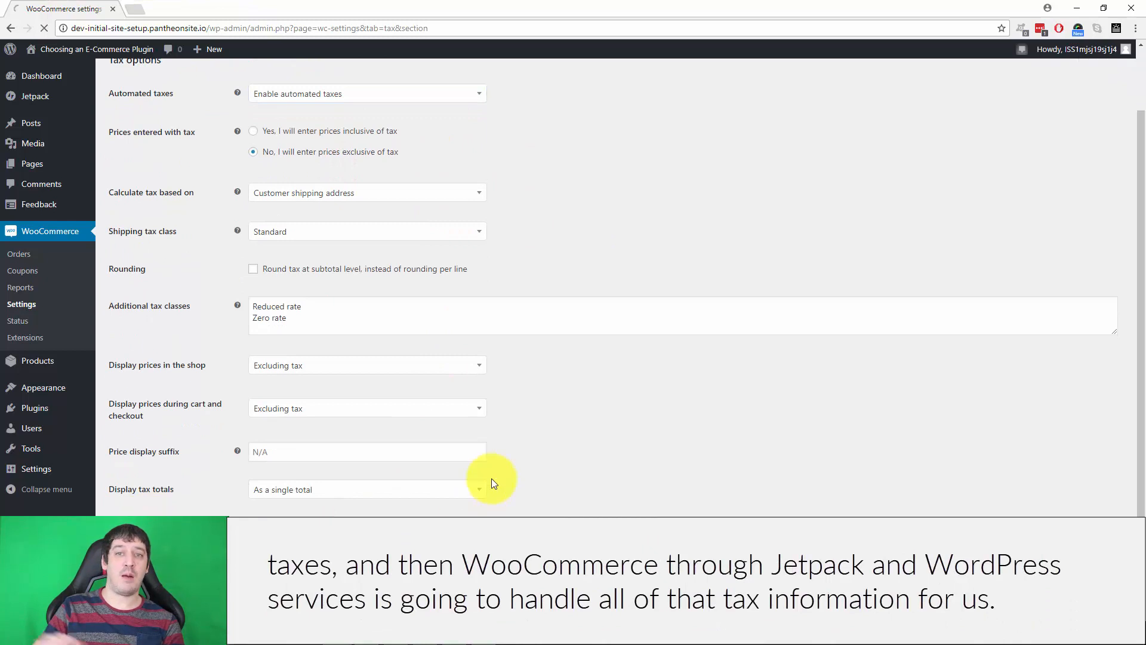